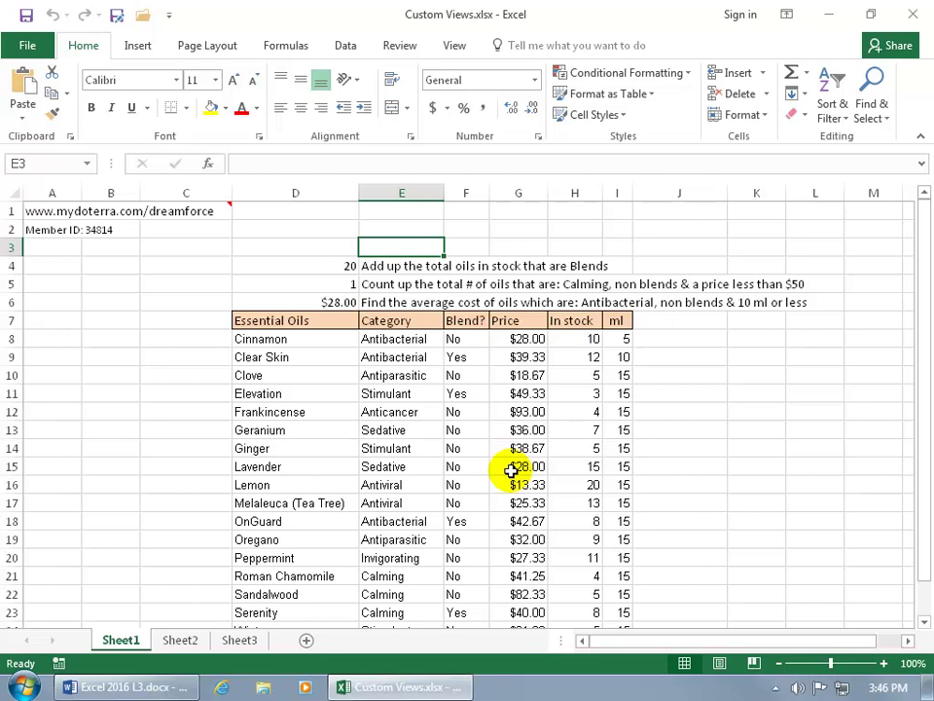
Save the current sheet as a custom view named Original, including print settings and hidden rows, columns and filter settings.
left_click(455, 47)
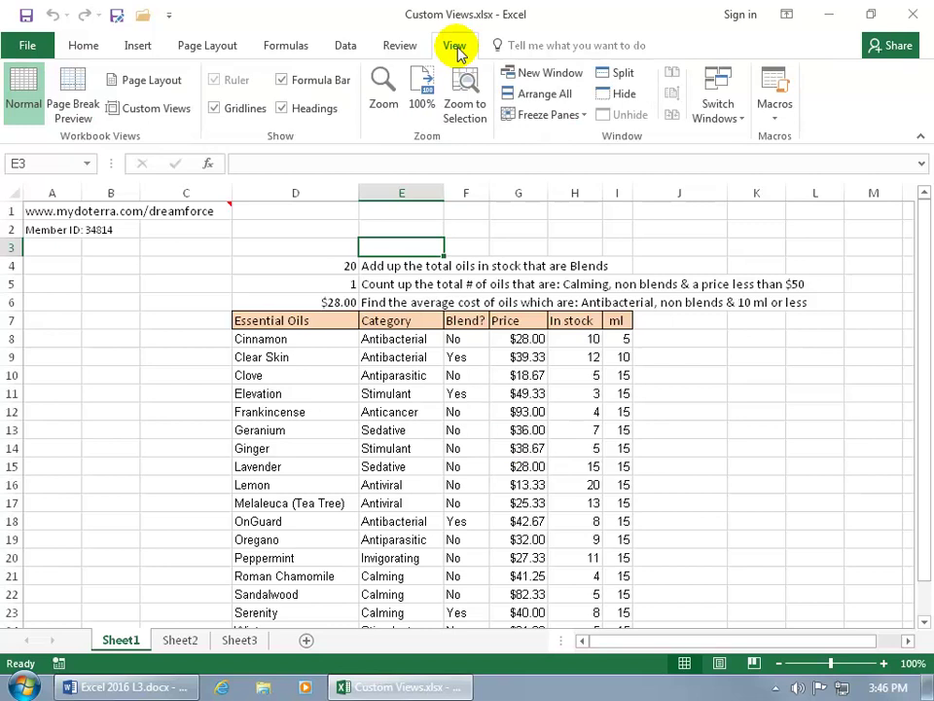
left_click(155, 109)
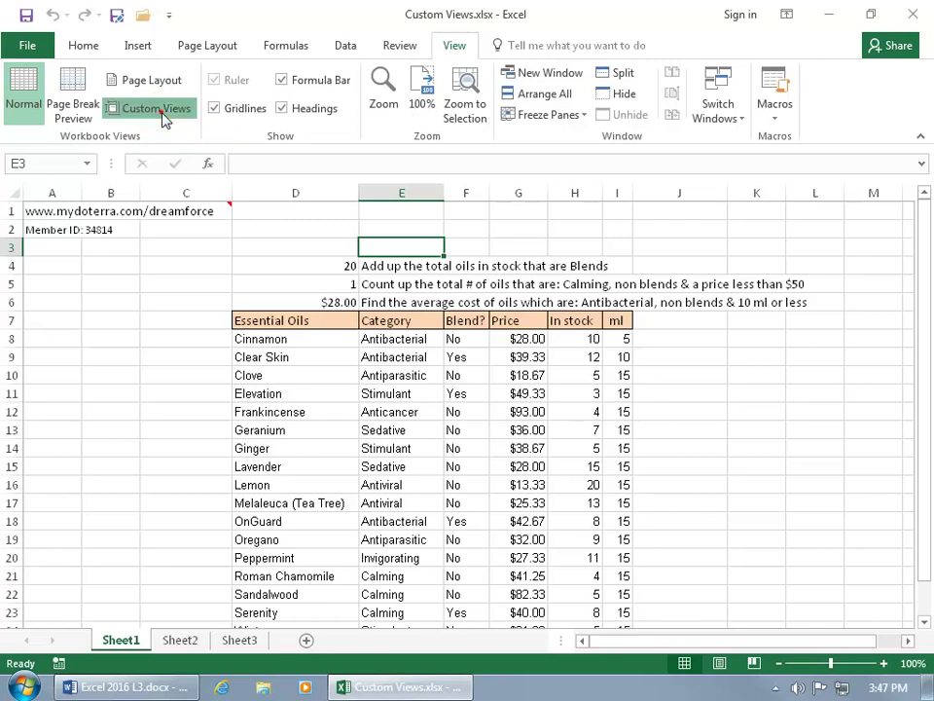
left_click(570, 319)
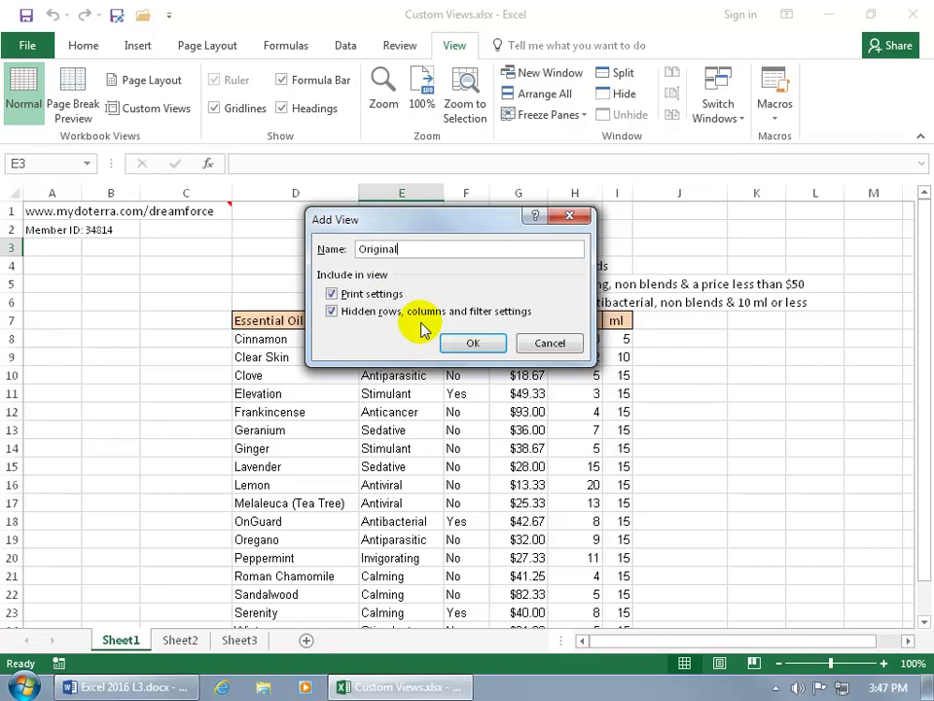
left_click(473, 342)
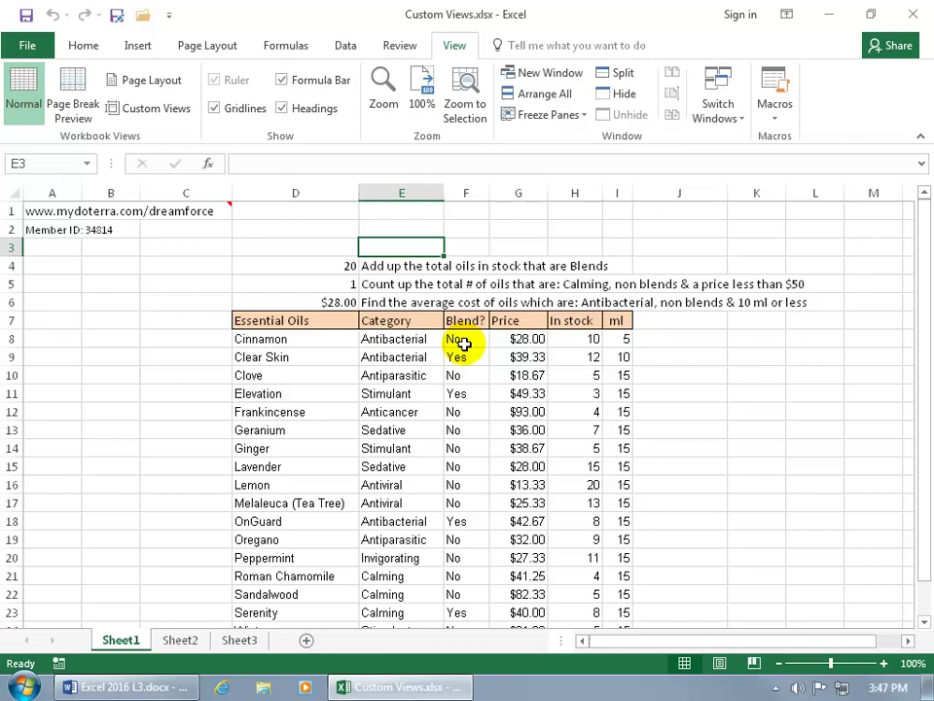
left_click_drag(292, 322, 615, 543)
scroll(616, 543, "down", 3)
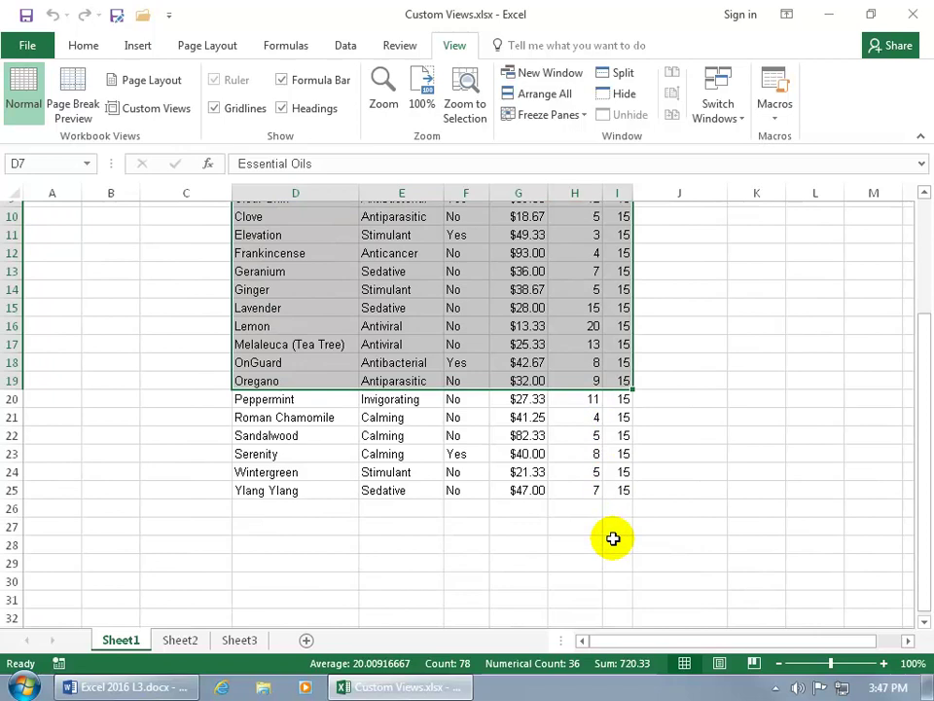
left_click(615, 485, "shift")
scroll(613, 484, "up", 3)
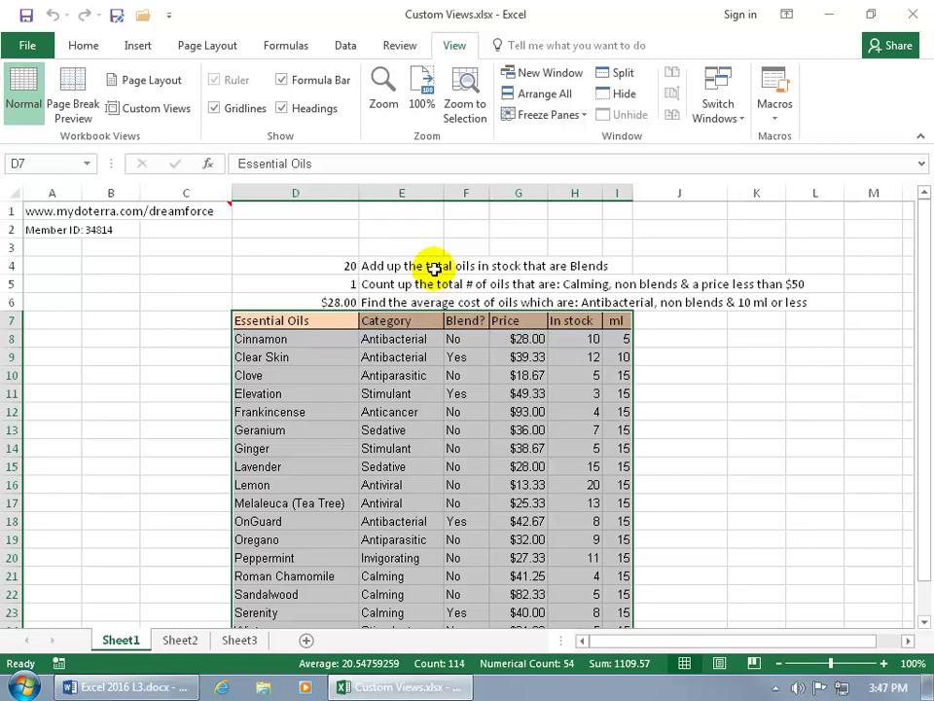
Try to turn on filtering with only cell E10 inside the oils table selected, and undo it.
left_click(418, 377)
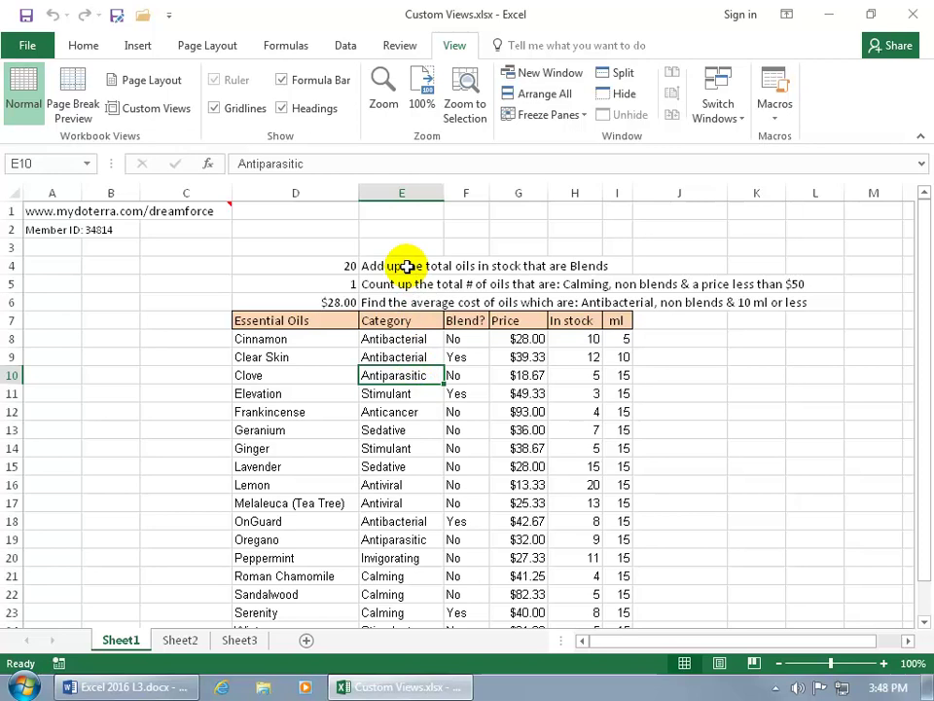
left_click(85, 47)
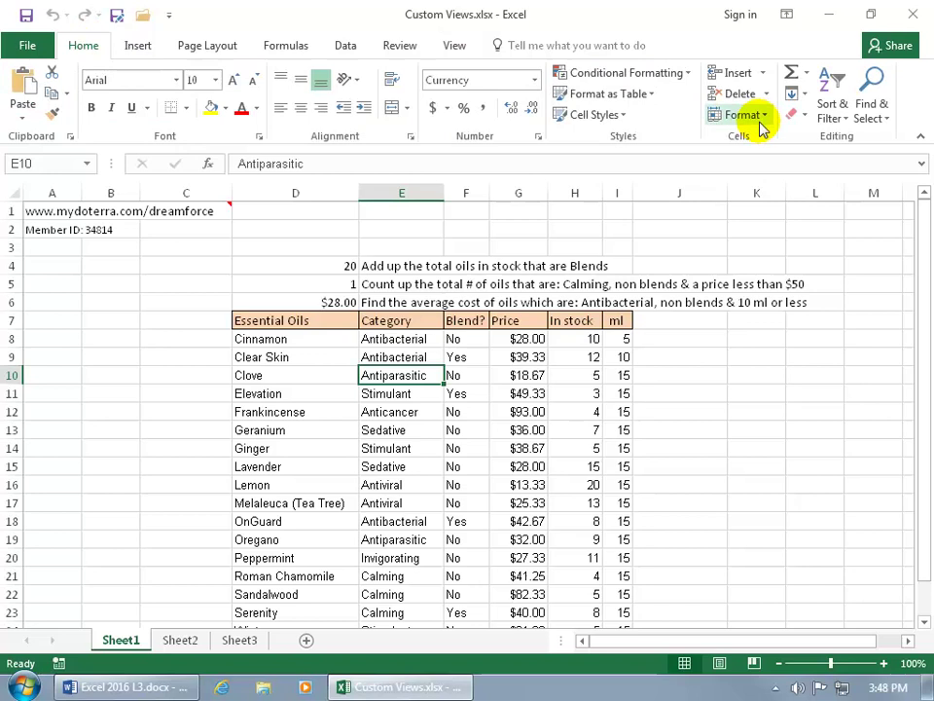
left_click(831, 137)
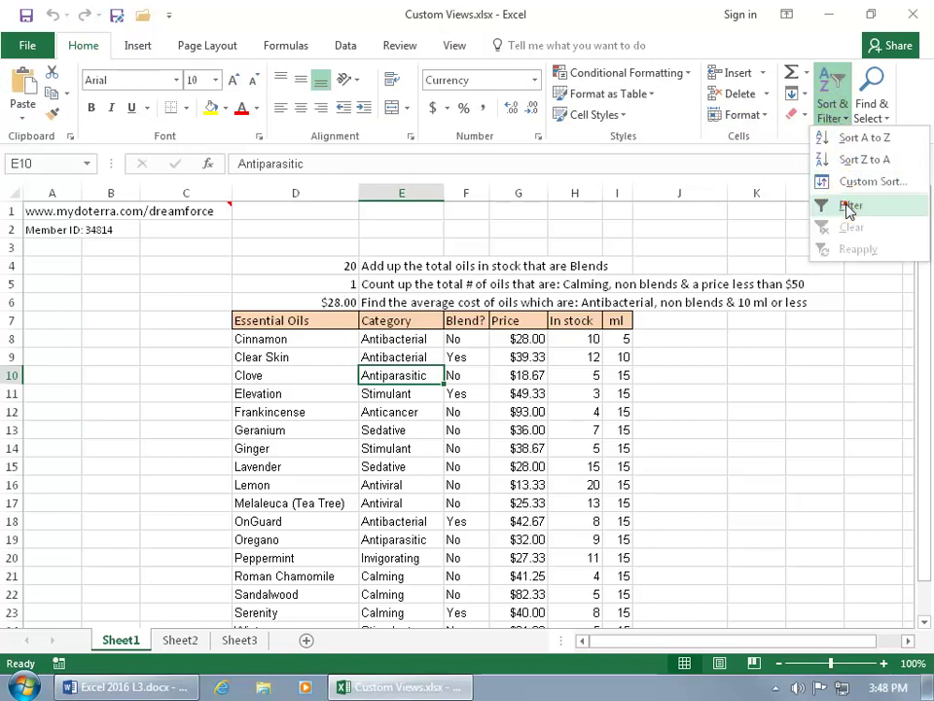
left_click(845, 203)
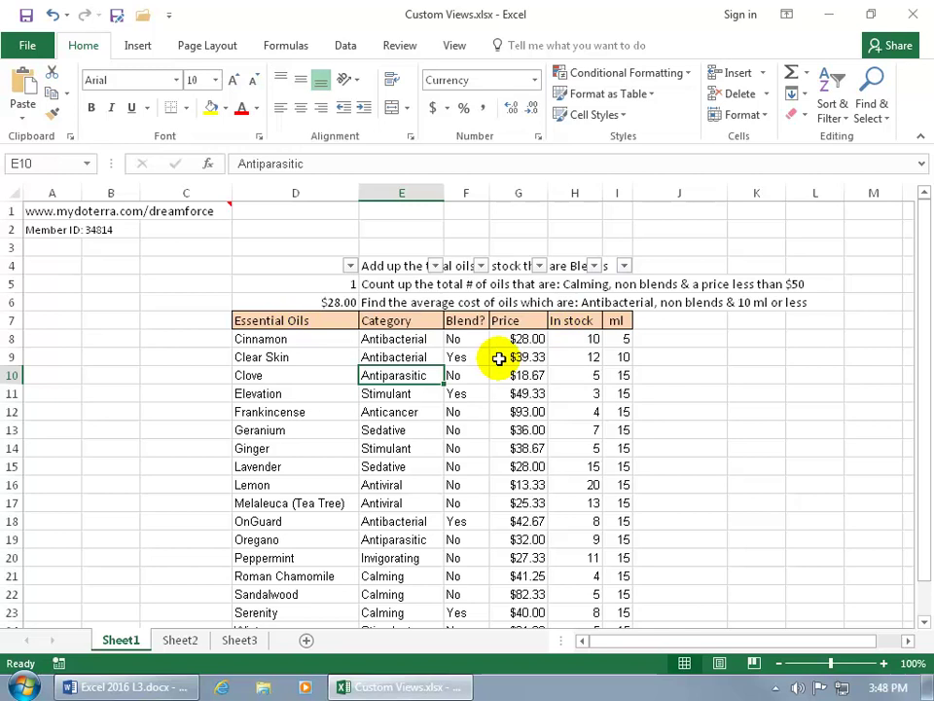
left_click(50, 14)
Turn on filtering for the whole essential oils table, D7:I25, with row 7 as its header.
left_click(331, 321)
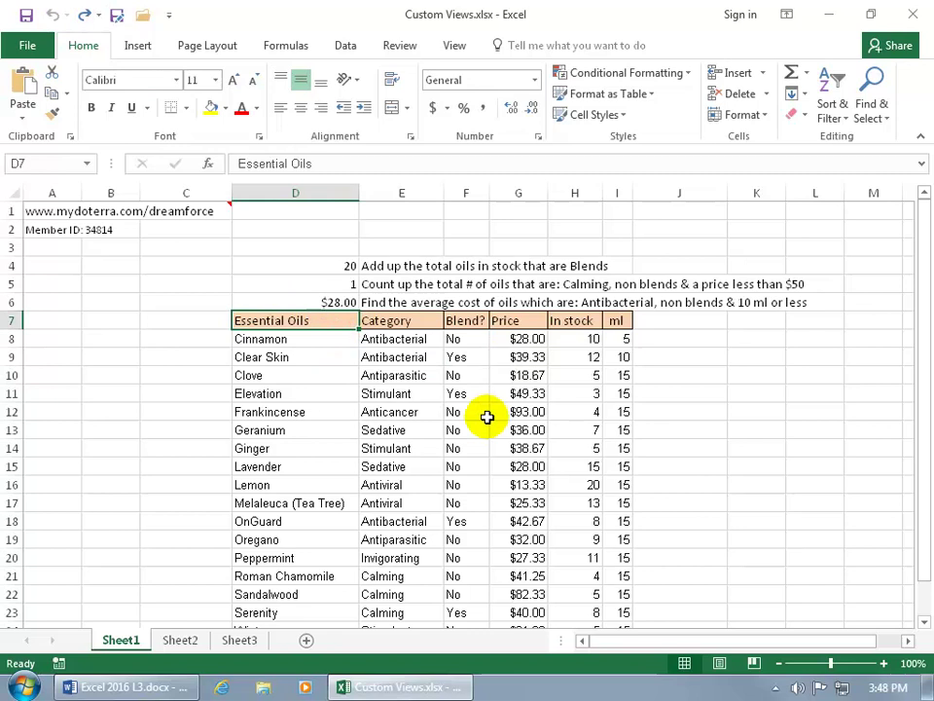
scroll(486, 415, "down", 4)
left_click(623, 425, "shift")
scroll(617, 421, "up", 3)
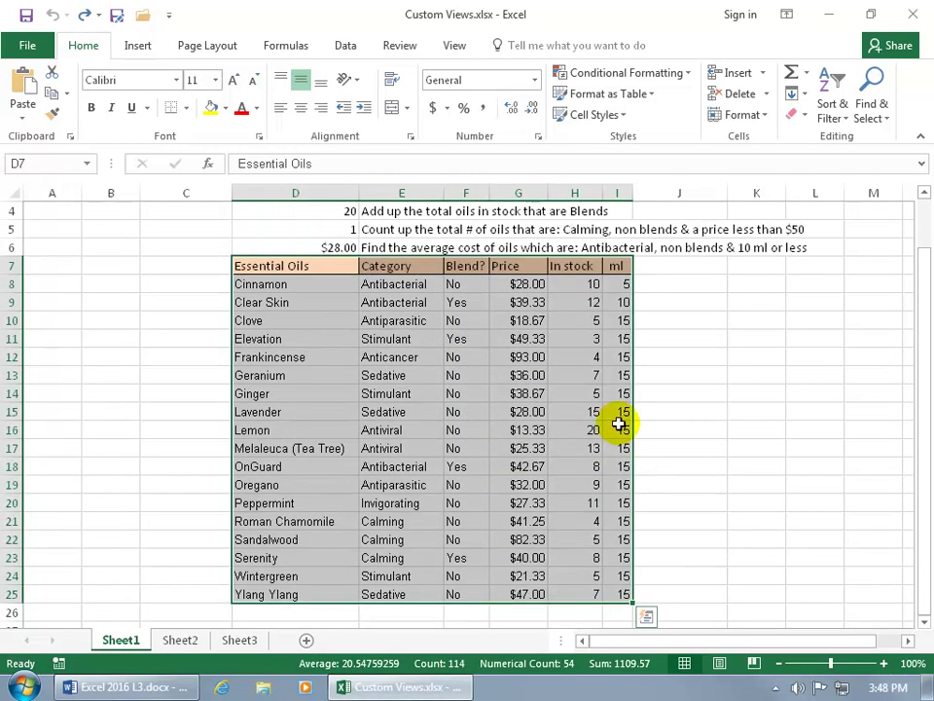
left_click(832, 109)
left_click(836, 205)
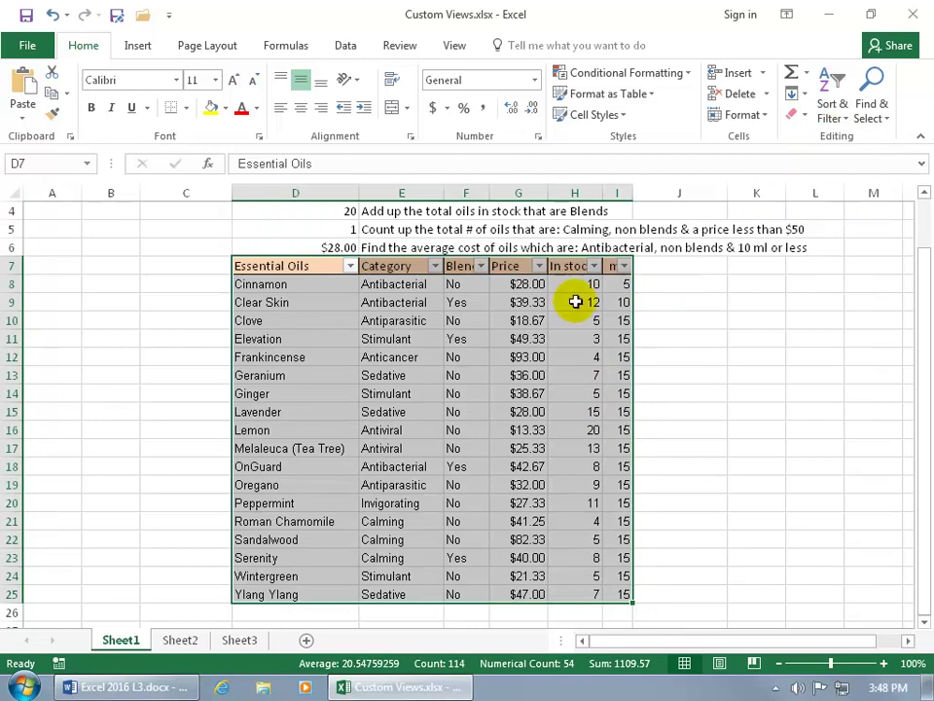
Filter the Category column to show only Antibacterial and Anticancer oils.
left_click(436, 266)
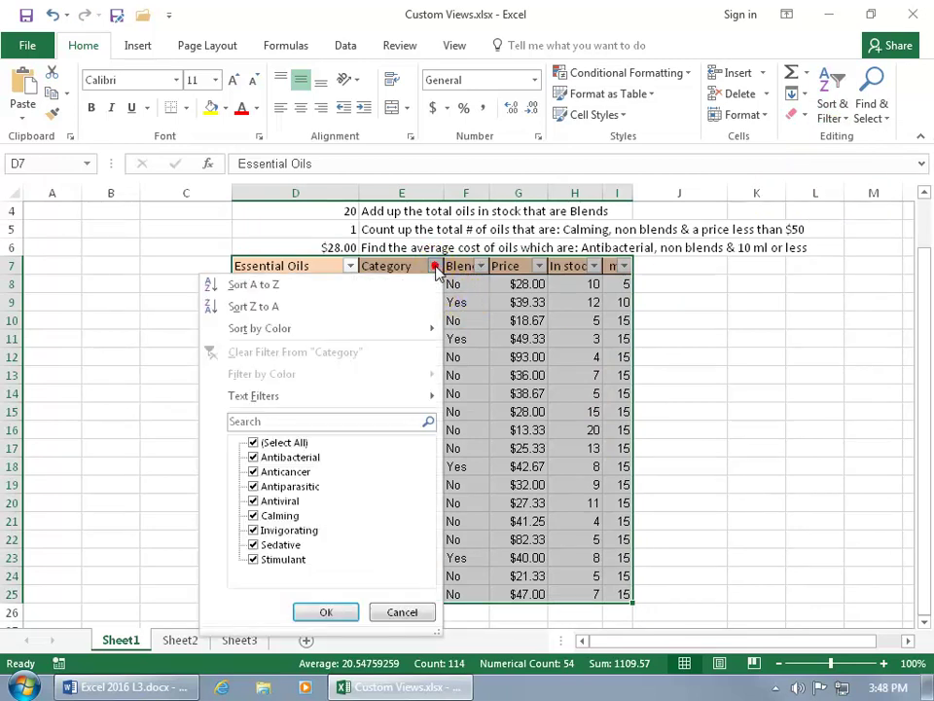
left_click(254, 442)
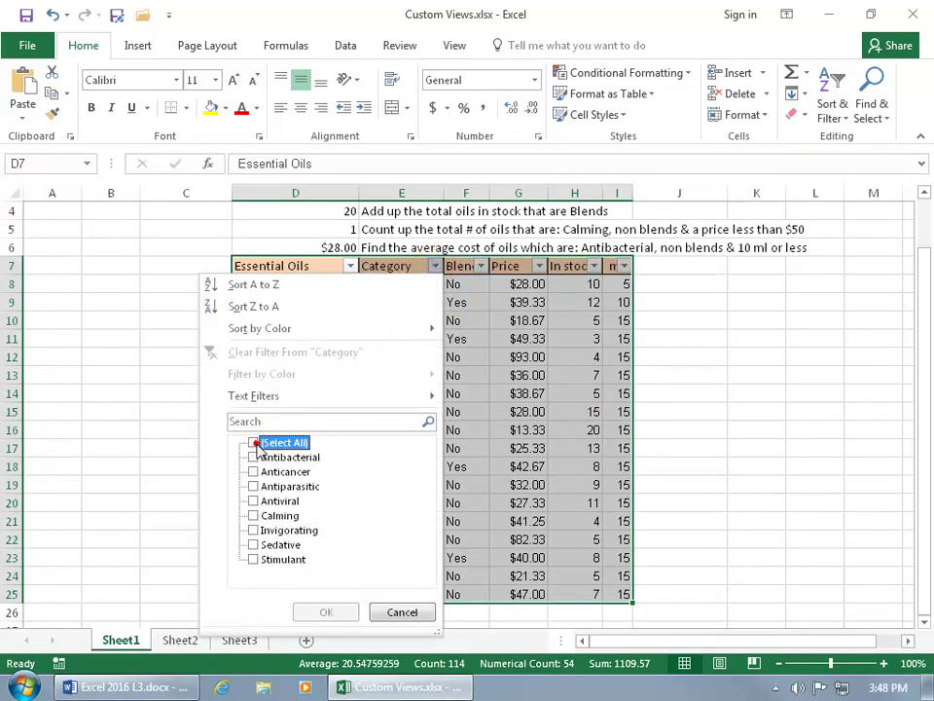
left_click(253, 457)
left_click(254, 471)
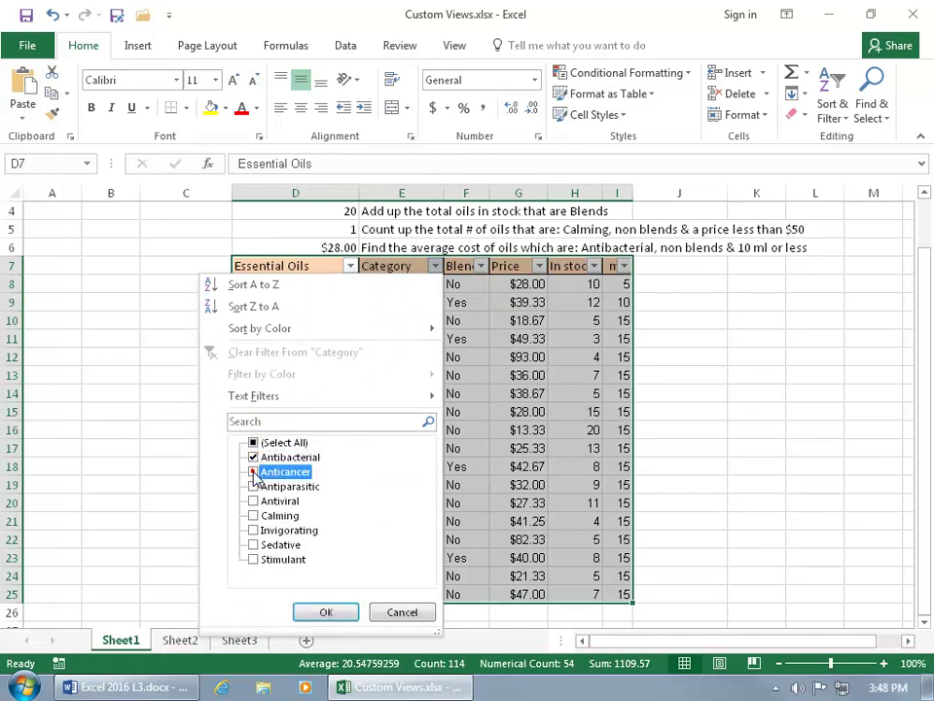
left_click(349, 607)
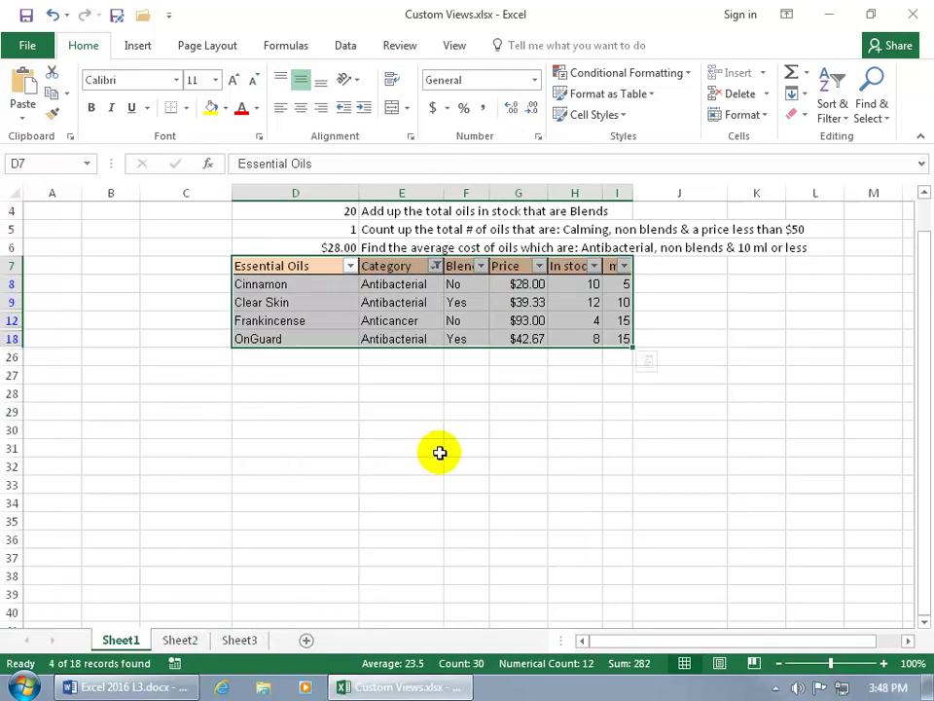
left_click(424, 320)
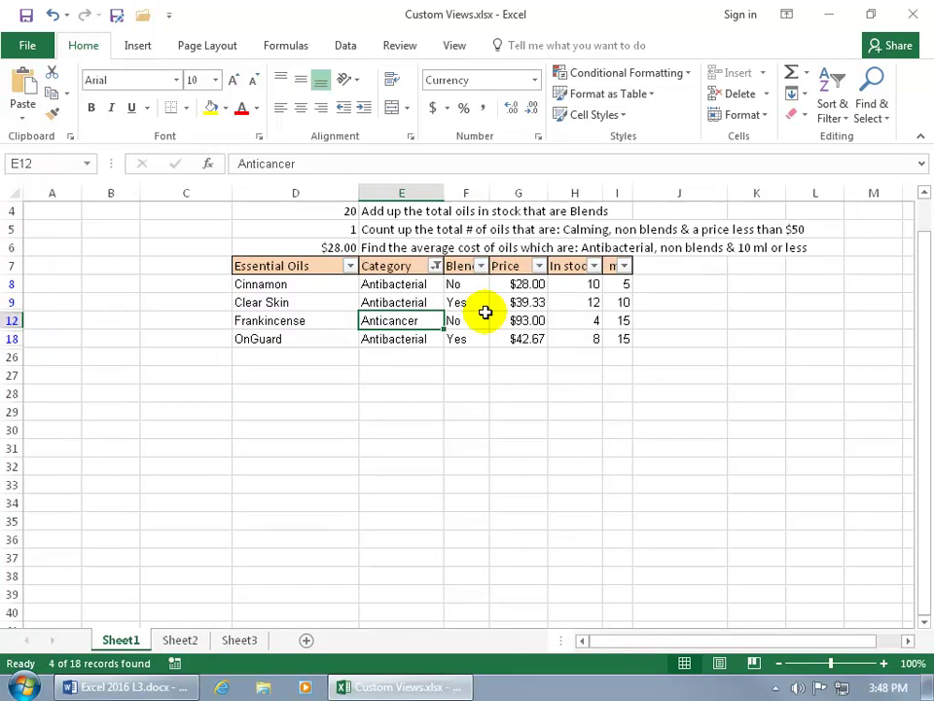
Save the filtered sheet as a custom view named Antibacterial & Cancer, including print and filter settings.
scroll(486, 312, "up", 1)
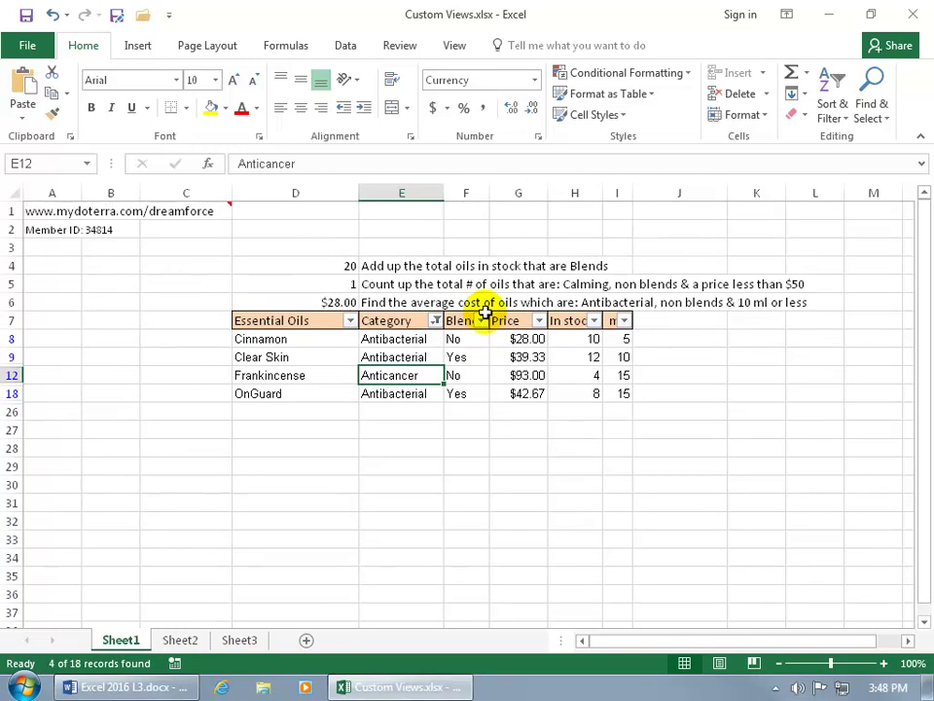
left_click(455, 47)
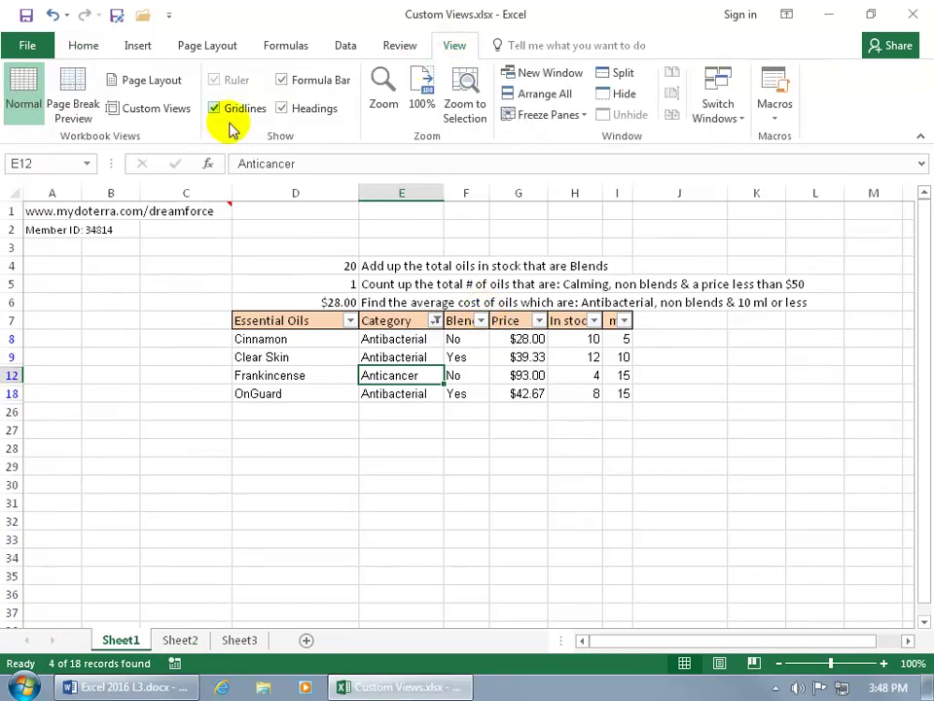
left_click(157, 109)
left_click(561, 319)
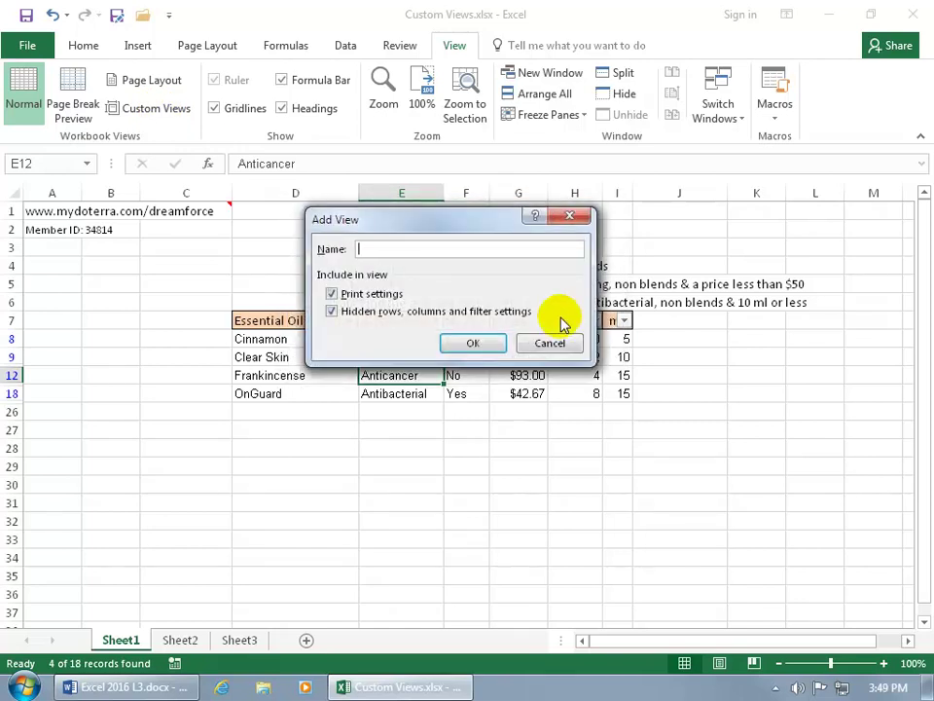
type("Antibacterial & Cancer")
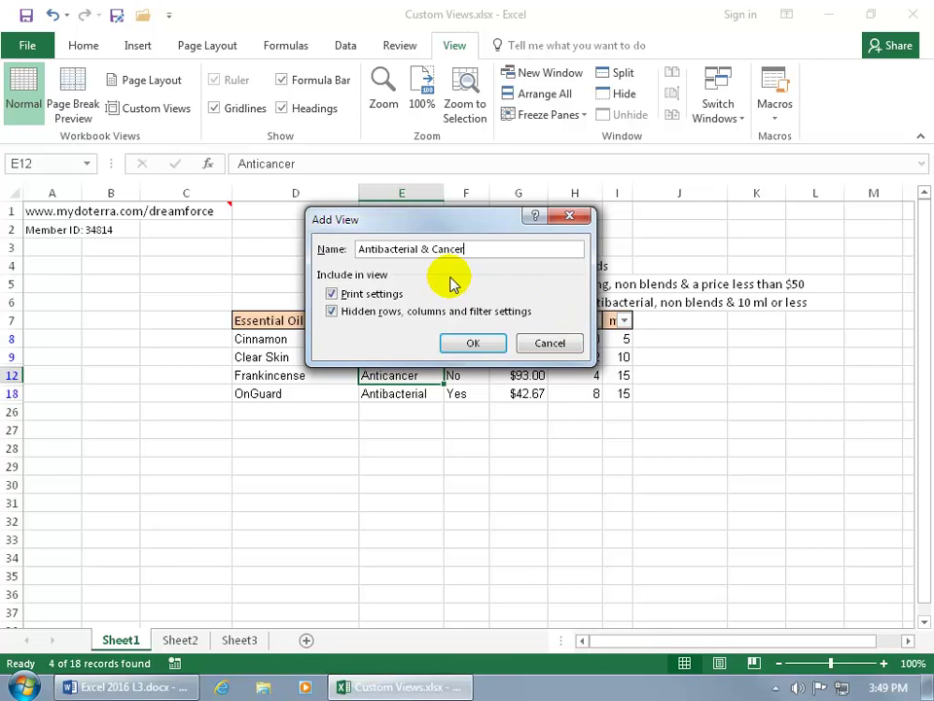
left_click(473, 342)
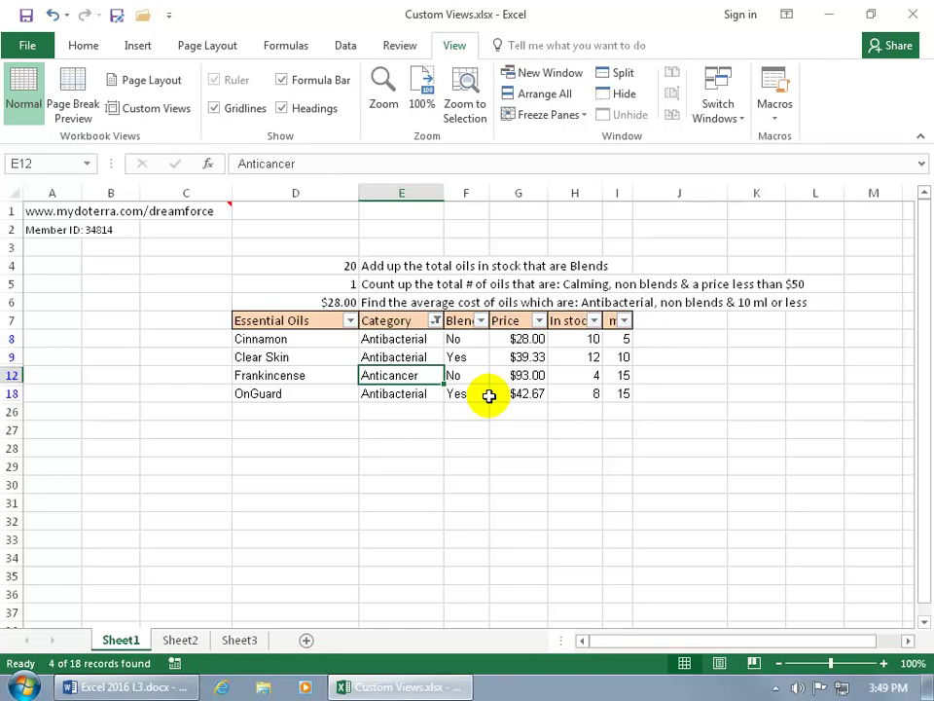
Show all categories again in the Category column's filter.
left_click(435, 321)
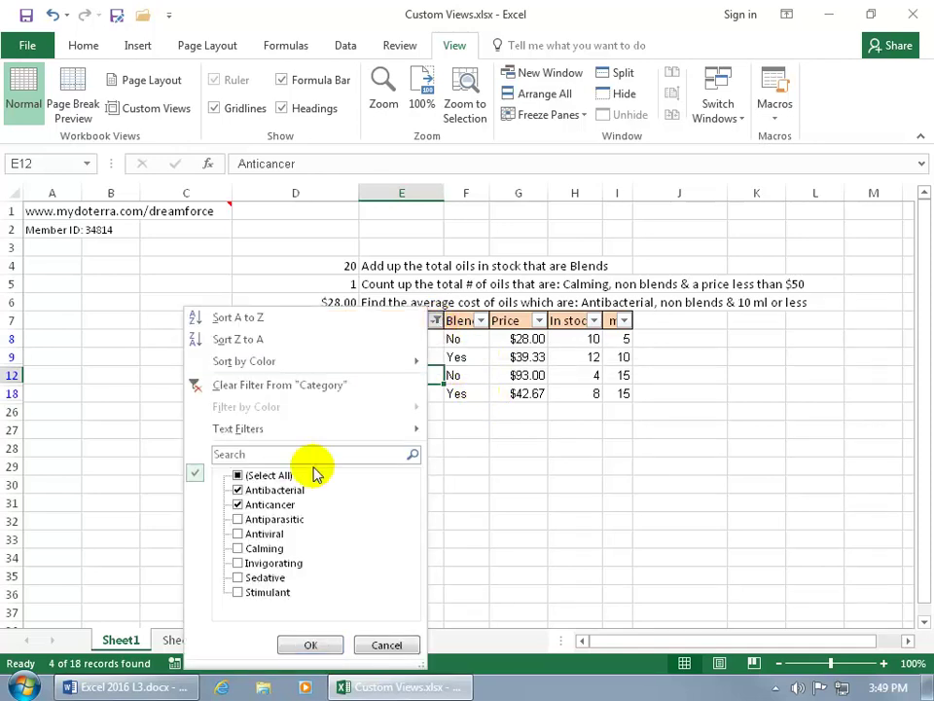
left_click(238, 475)
left_click(308, 645)
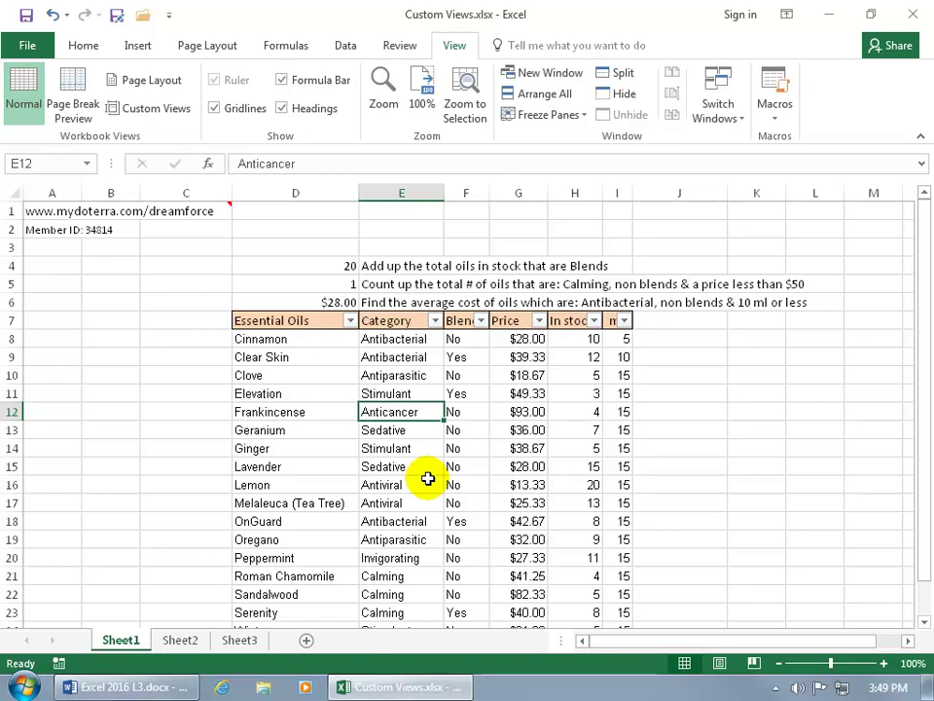
Hide columns H and I, which hold the In stock and ml data.
left_click(561, 192)
mouse_move(606, 193)
left_mouse_down()
mouse_move(615, 192)
mouse_move(605, 193)
left_mouse_up()
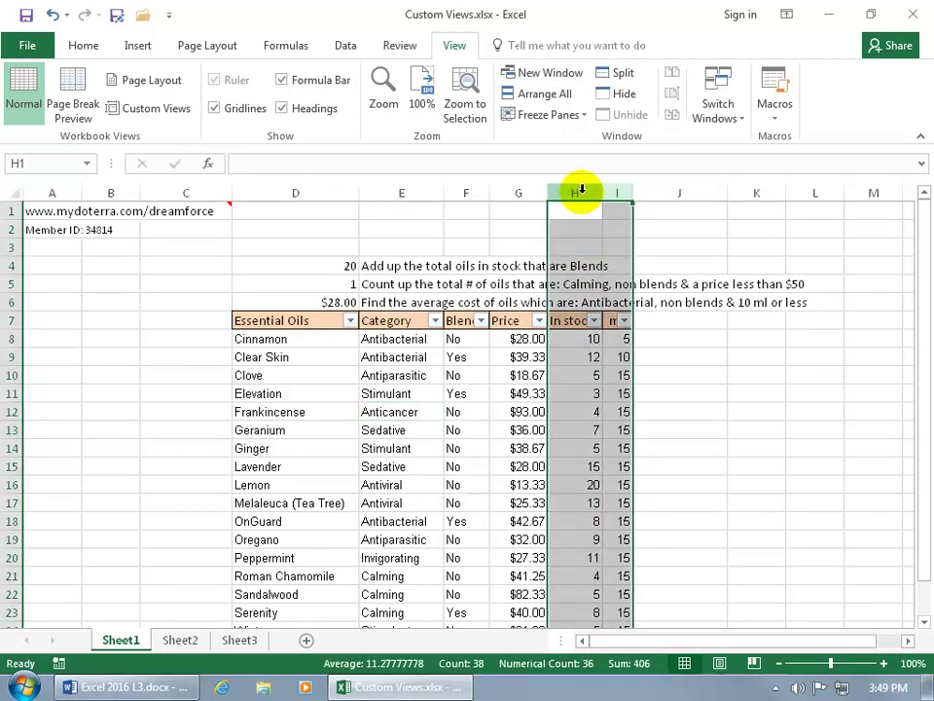
right_click(586, 193)
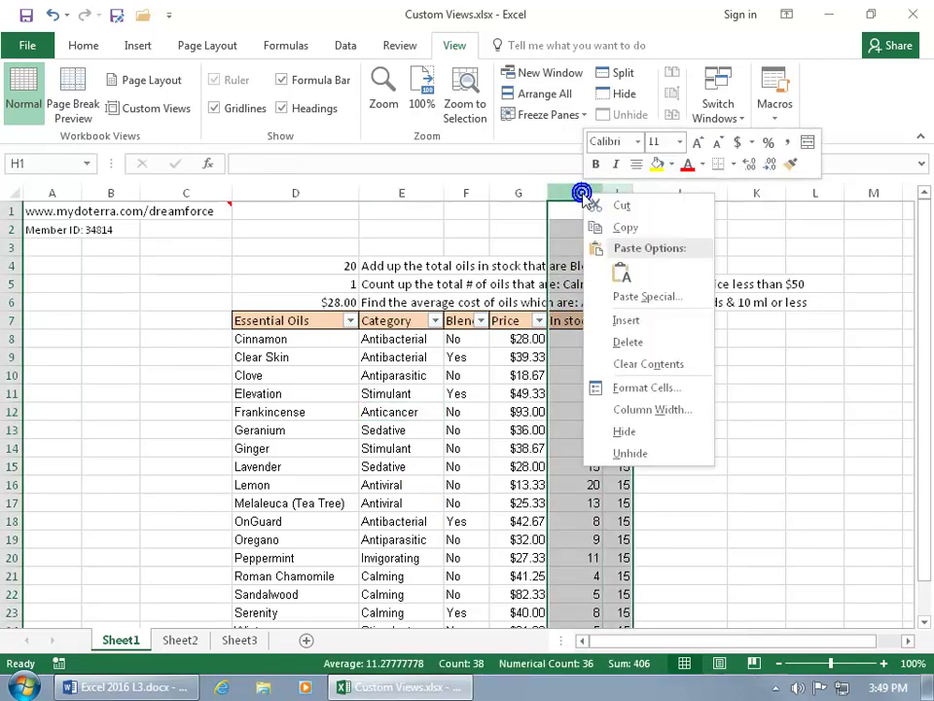
left_click(624, 432)
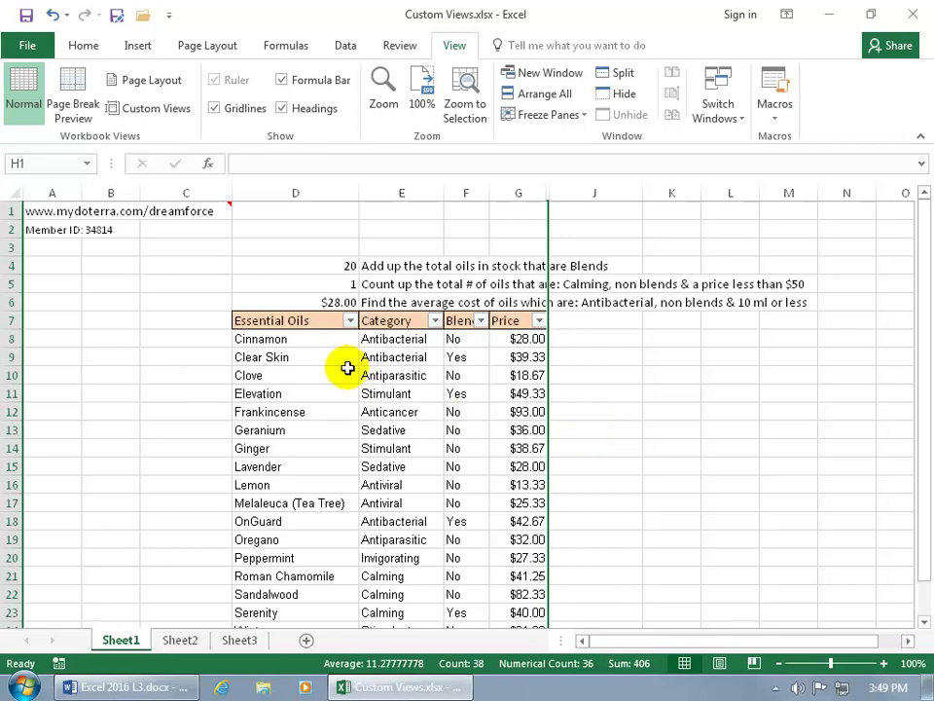
Set the print area to D8:G10, the Cinnamon, Clear Skin and Clove rows.
left_click_drag(308, 337, 514, 375)
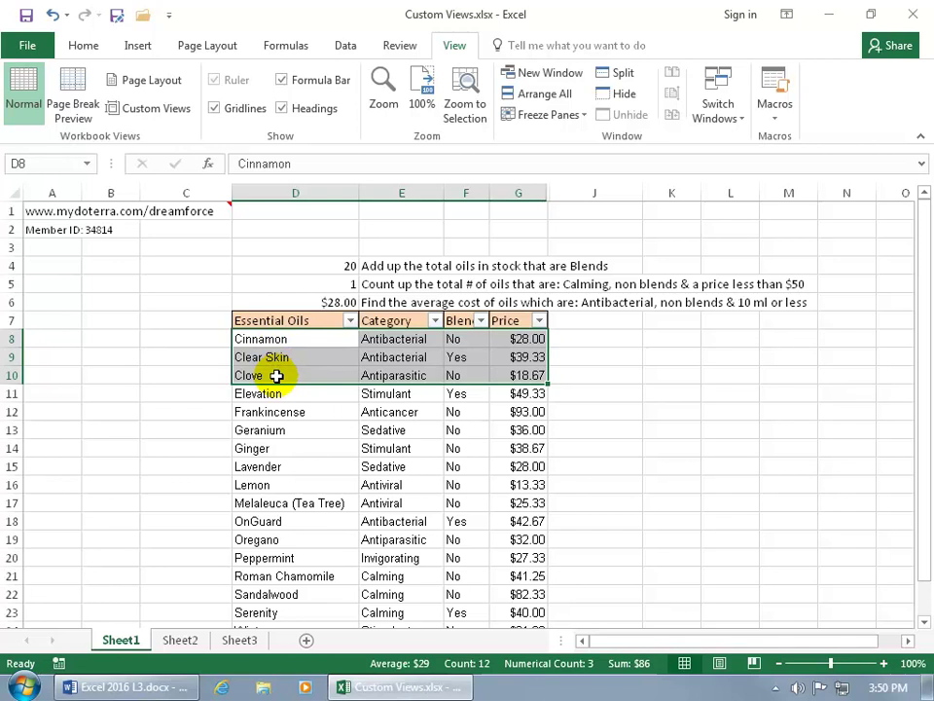
left_click(220, 47)
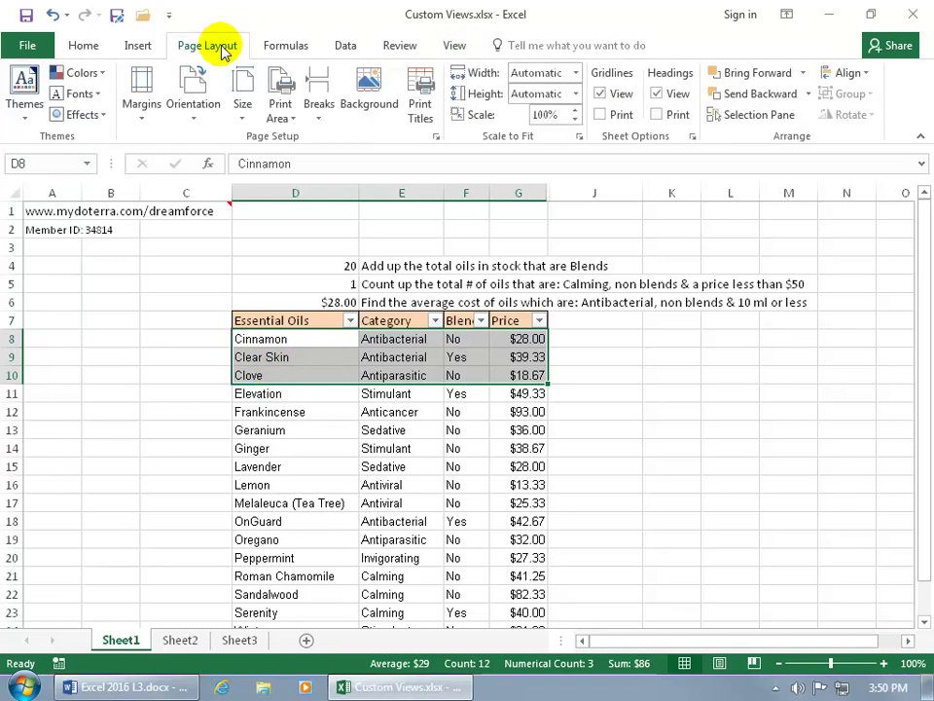
left_click(283, 113)
left_click(295, 133)
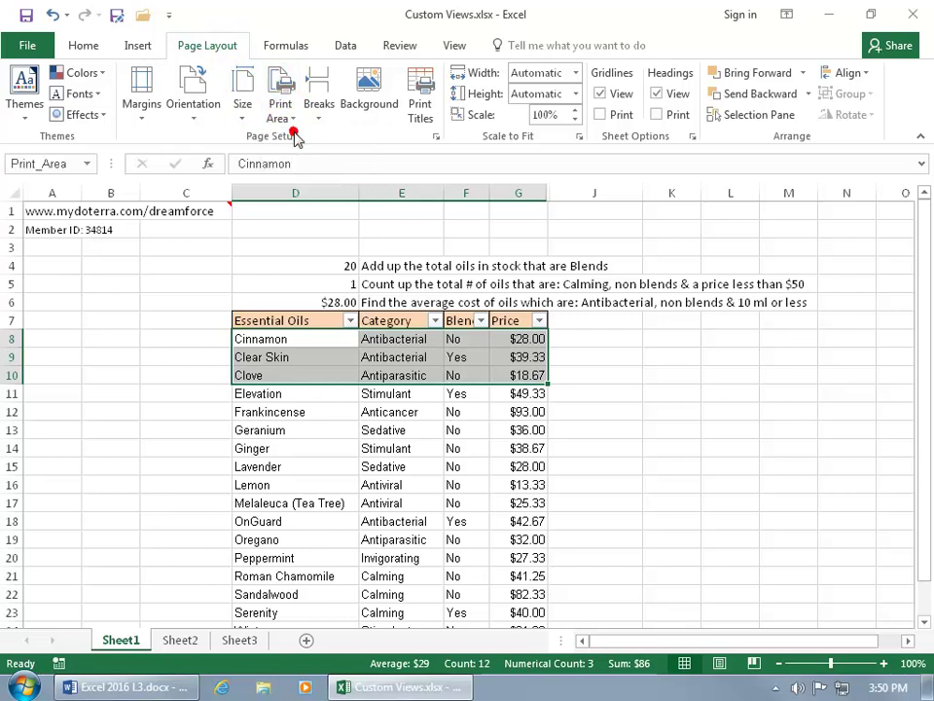
left_click(288, 431)
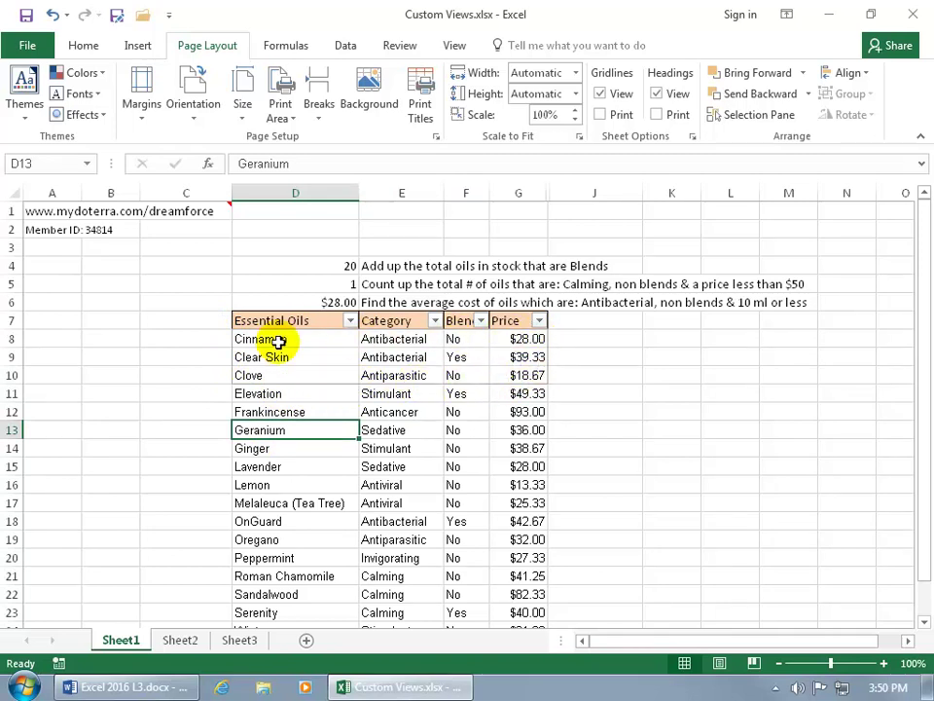
Save the sheet as a custom view named Print range of "C" oils with 2 hidden columns h & i, including print and filter settings.
left_click(452, 47)
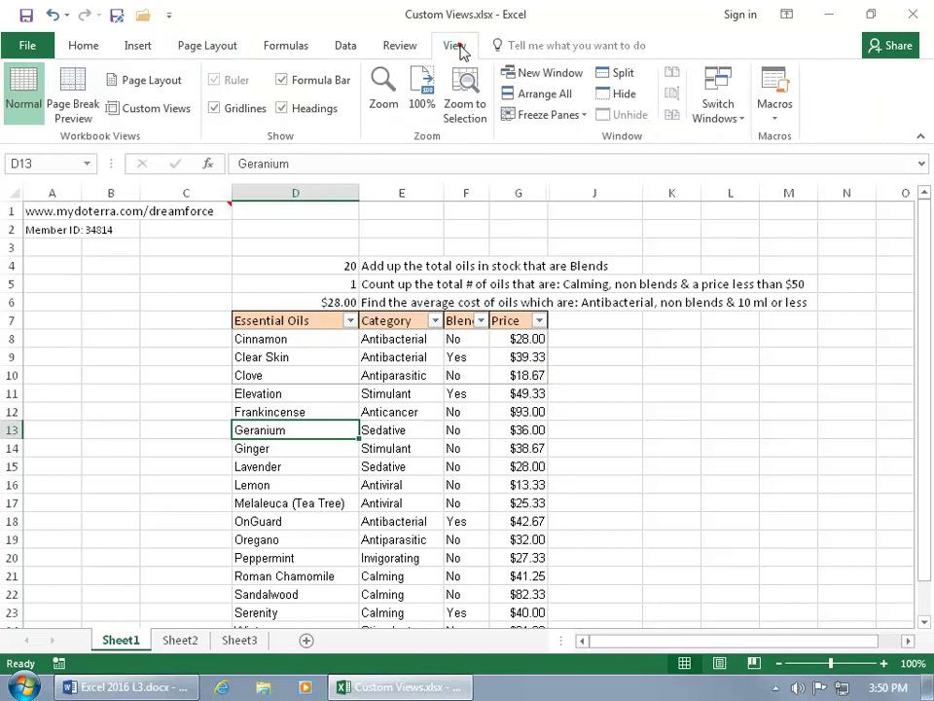
left_click(144, 110)
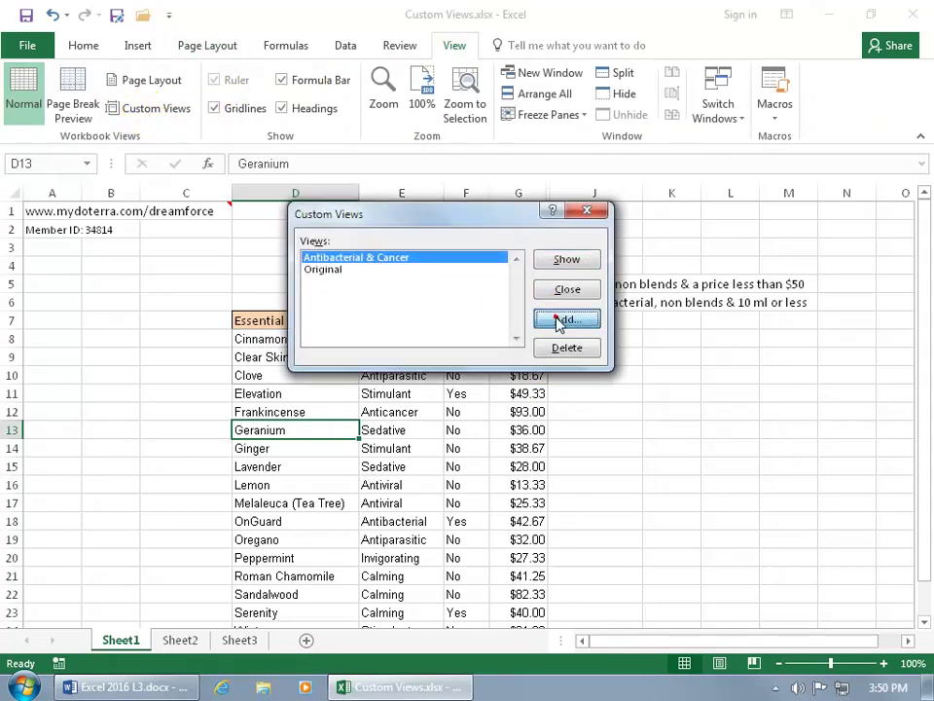
left_click(559, 319)
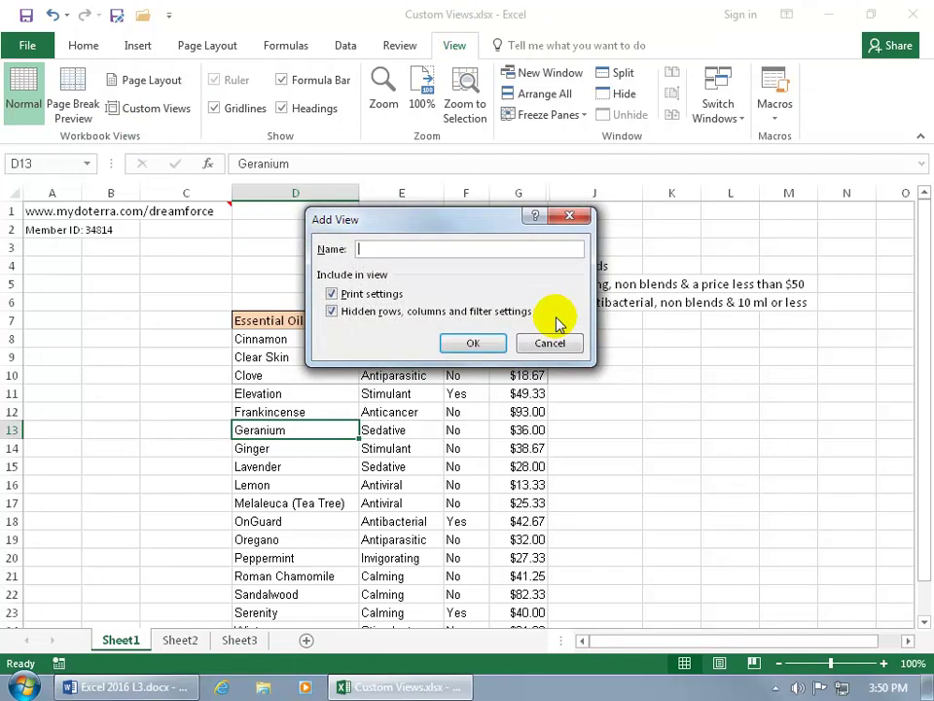
type("Print range of \"C\" oils with 2 hidden columns")
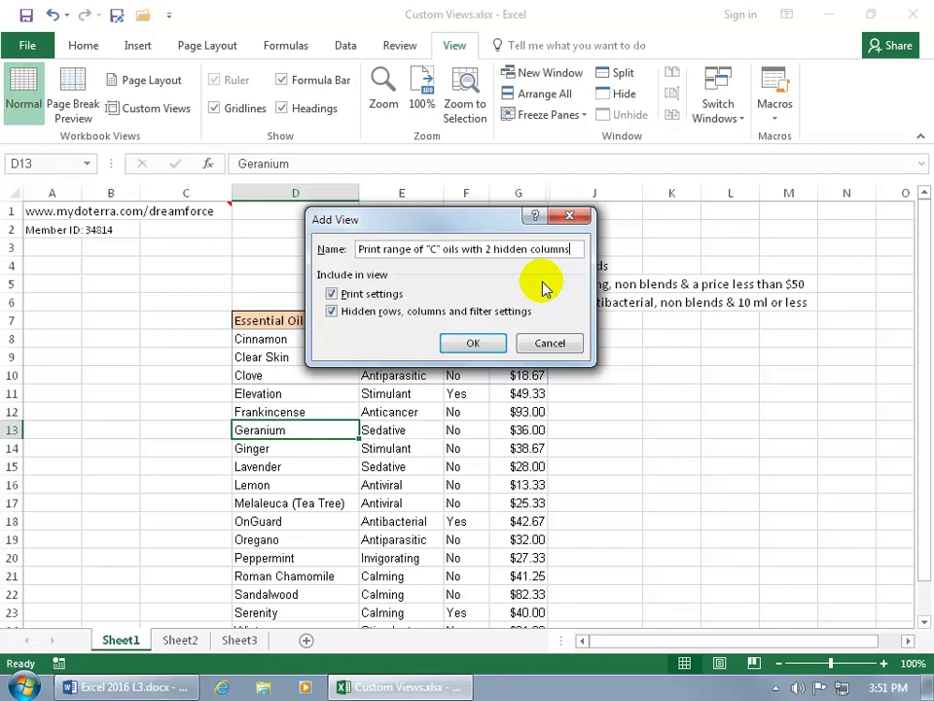
type("h &")
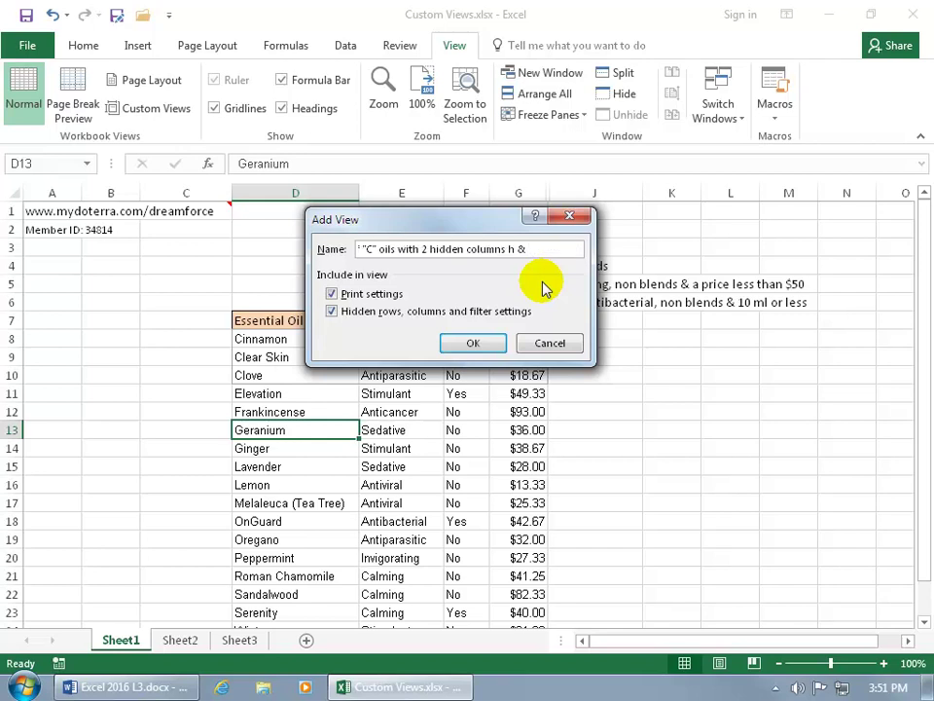
type(" i")
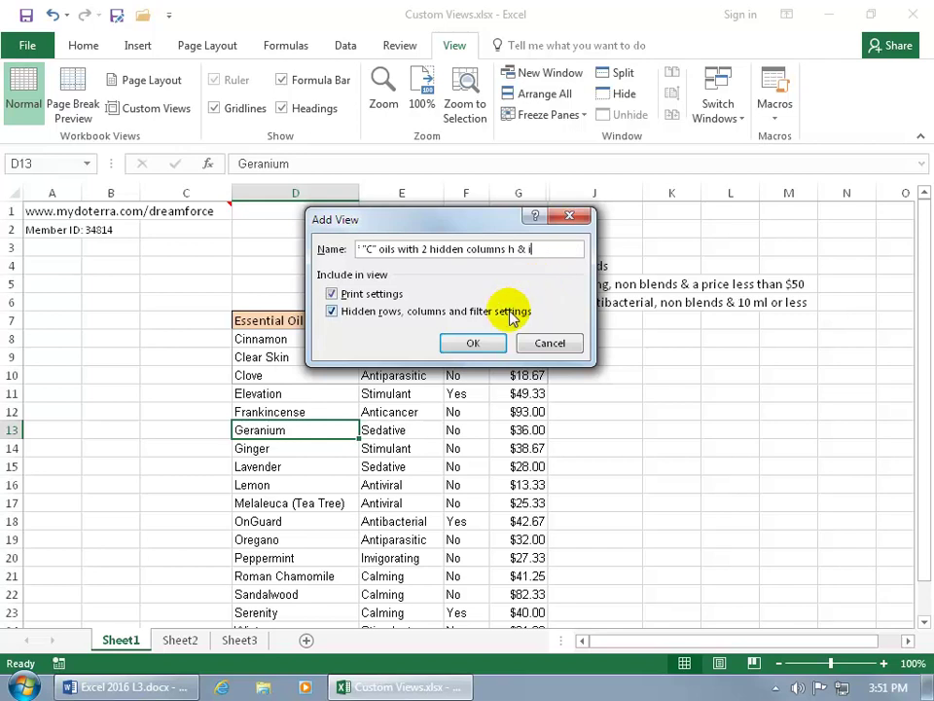
left_click(476, 343)
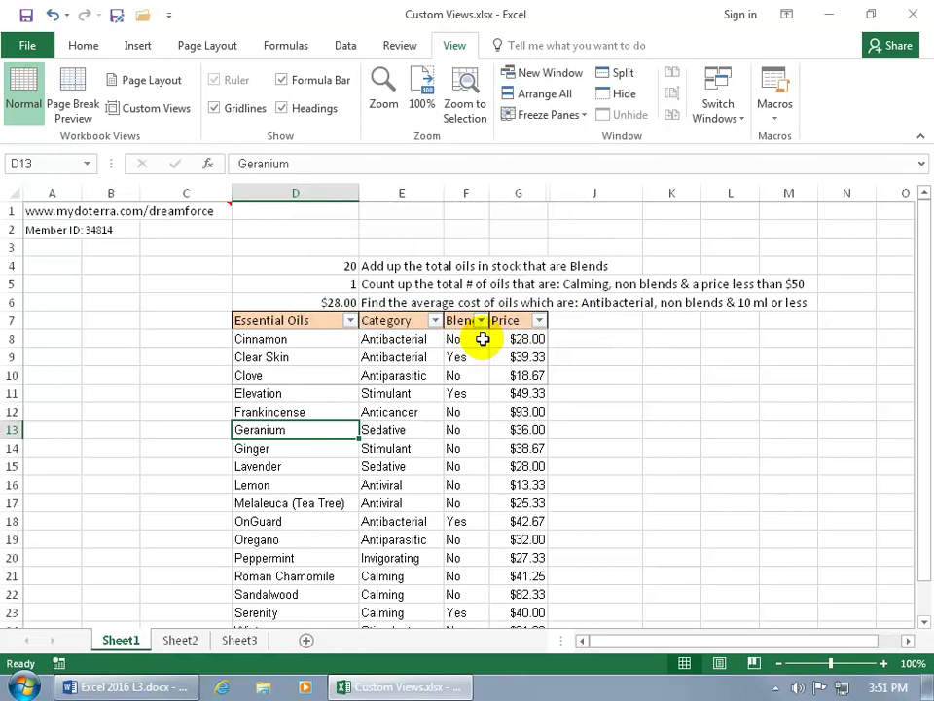
Show the Original custom view, followed by the Antibacterial & Cancer view.
left_click(167, 113)
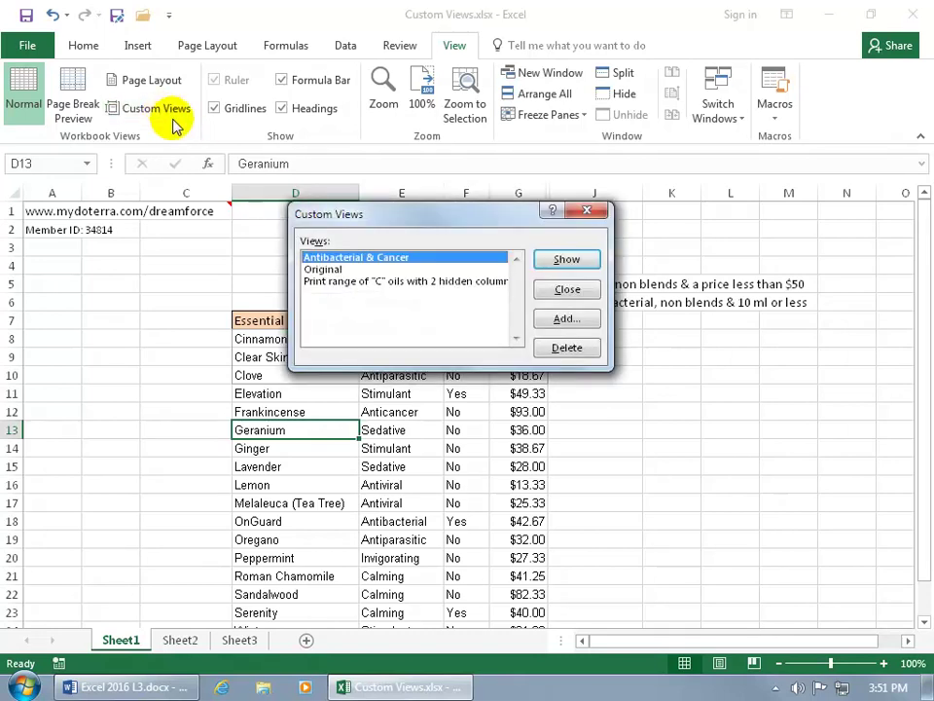
left_click(268, 269)
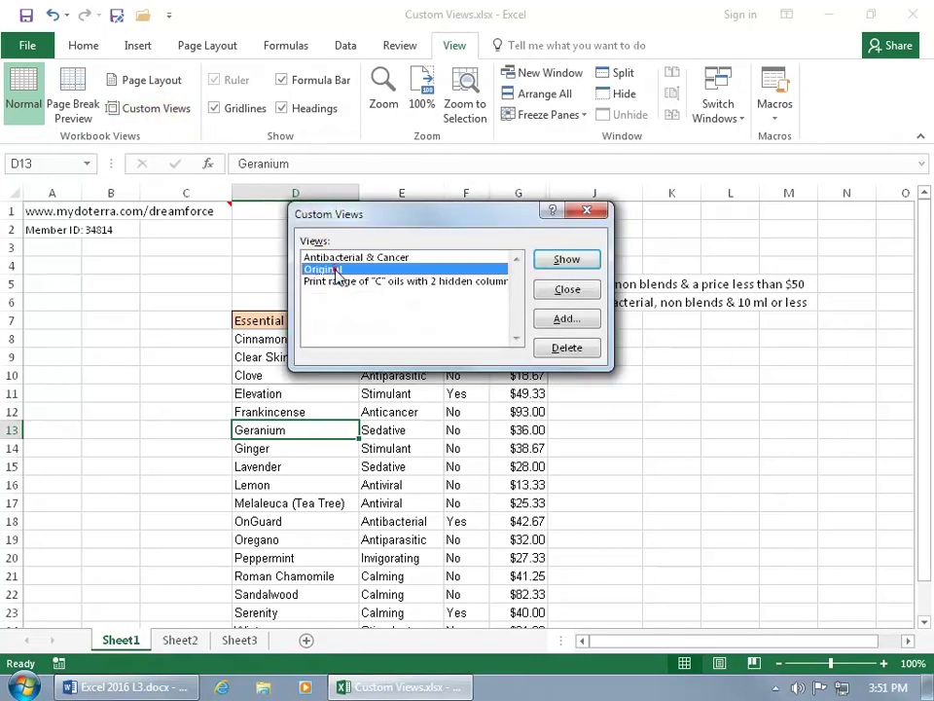
left_click(565, 261)
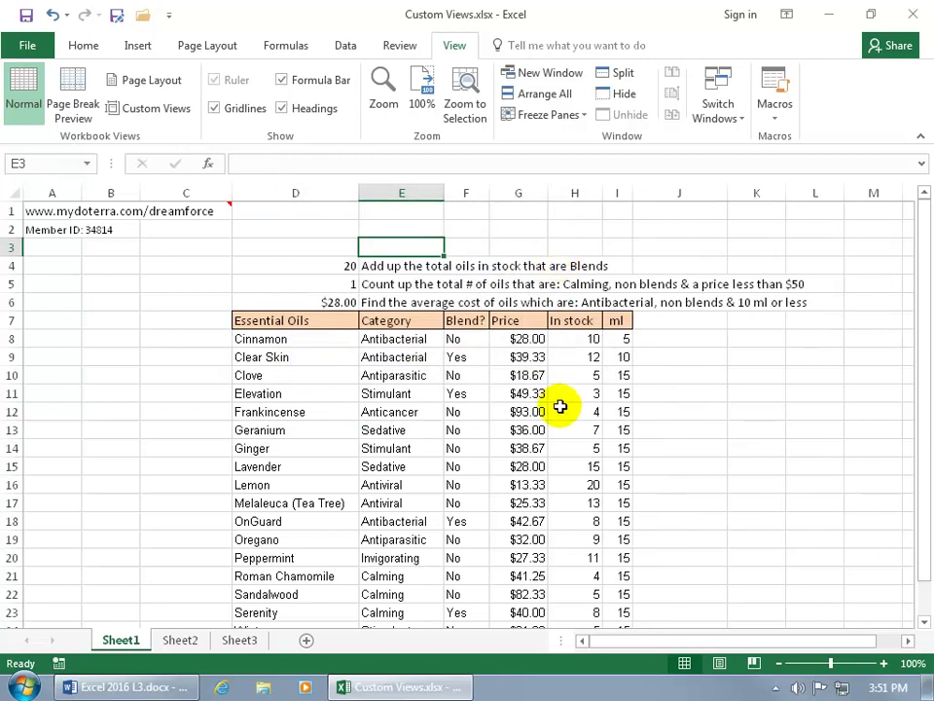
left_click(175, 112)
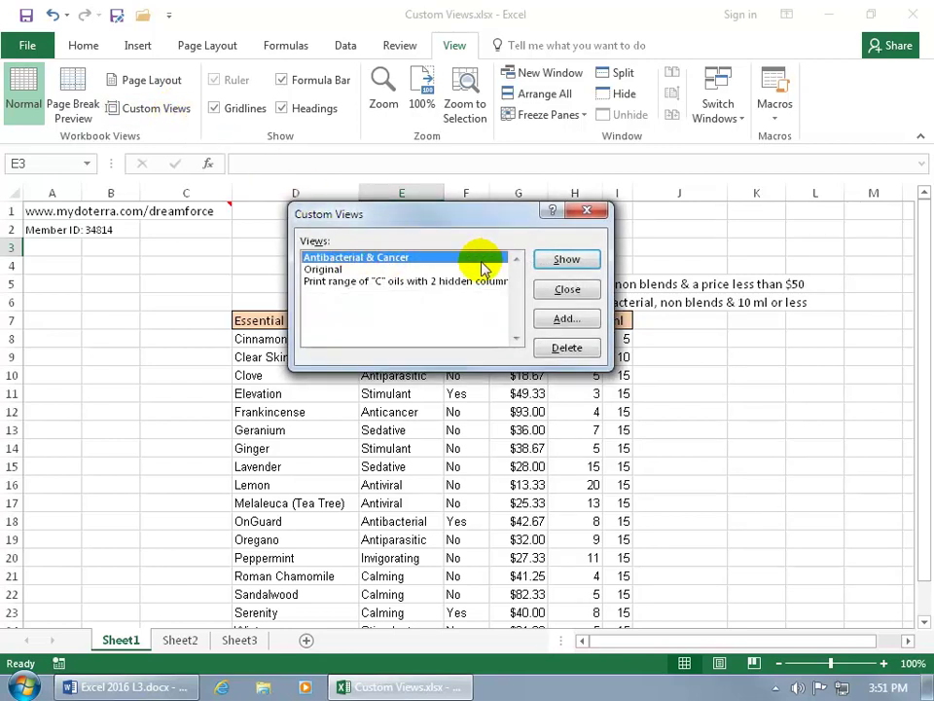
left_click(567, 259)
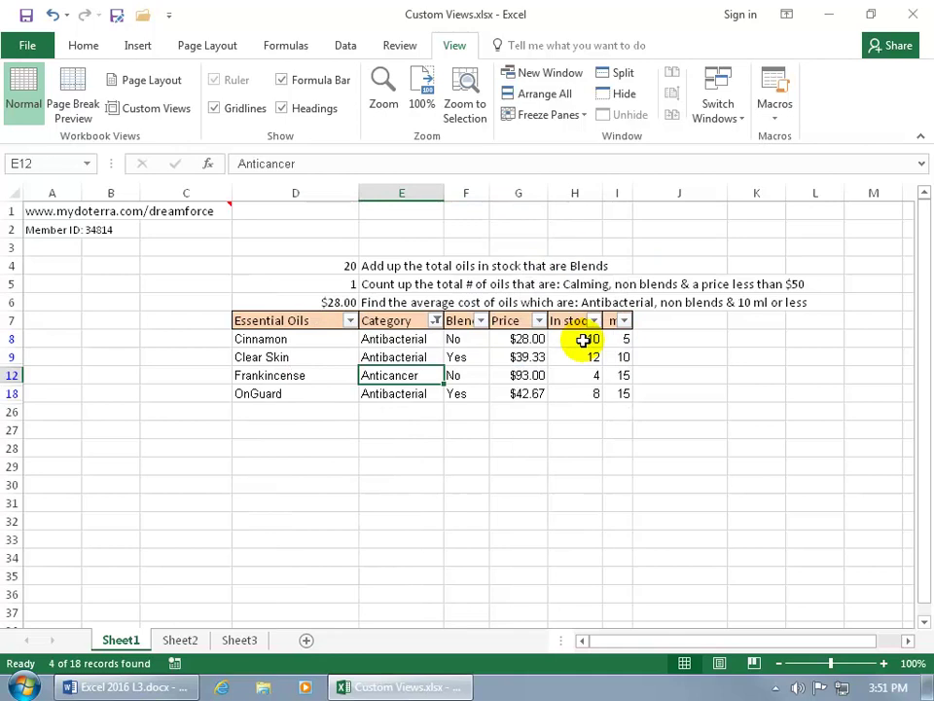
Add the Custom Views command from All Commands to the Quick Access Toolbar for all documents.
right_click(142, 17)
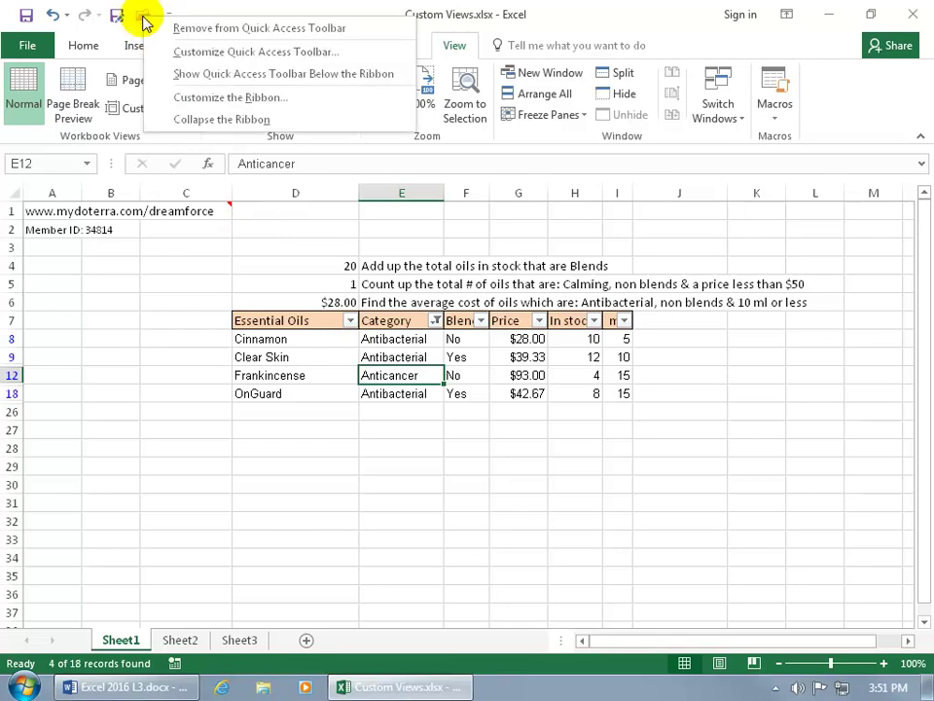
left_click(177, 52)
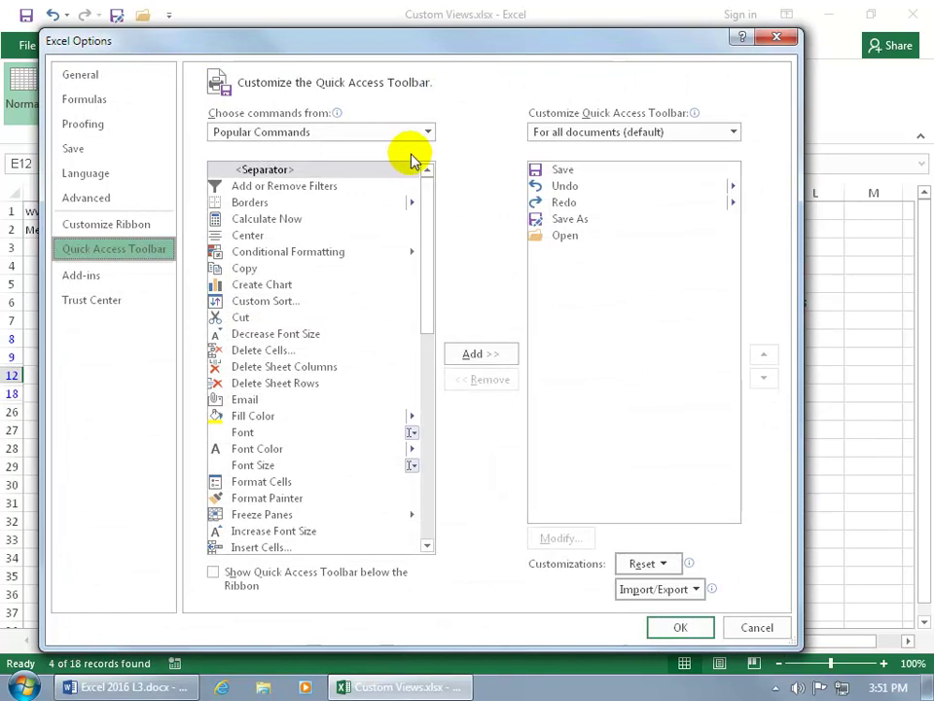
left_click(428, 135)
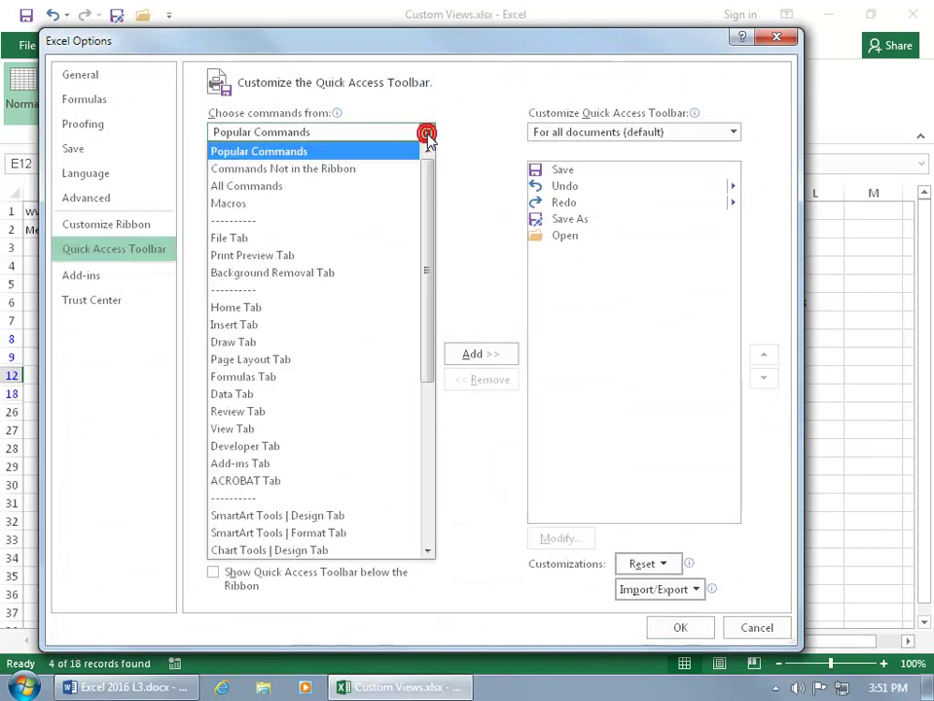
left_click(409, 184)
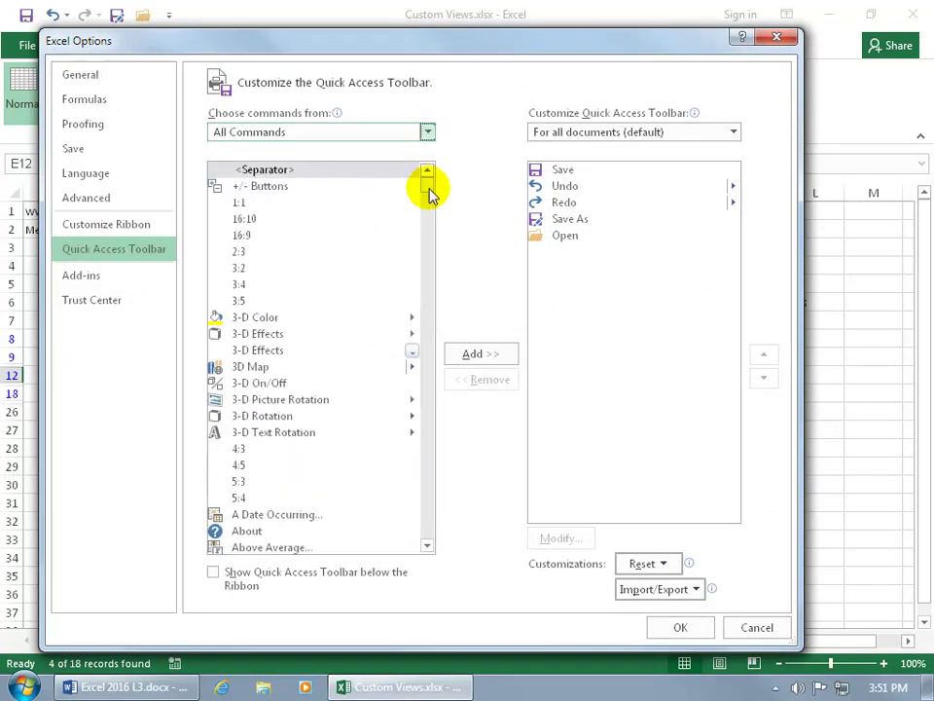
left_click_drag(427, 184, 433, 271)
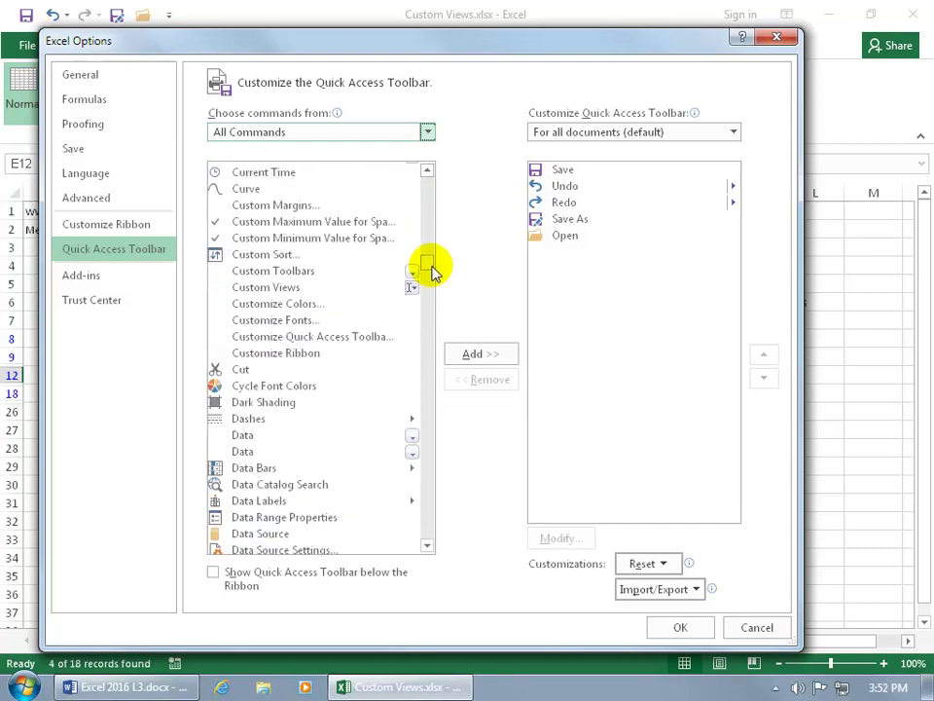
left_click(281, 288)
double_click(277, 288)
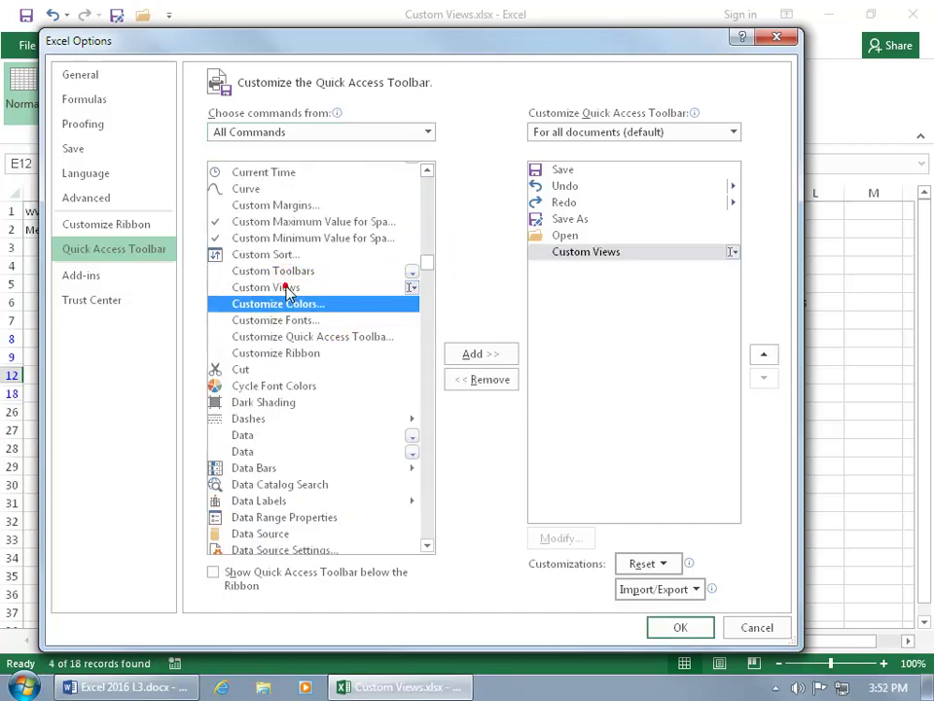
left_click(678, 628)
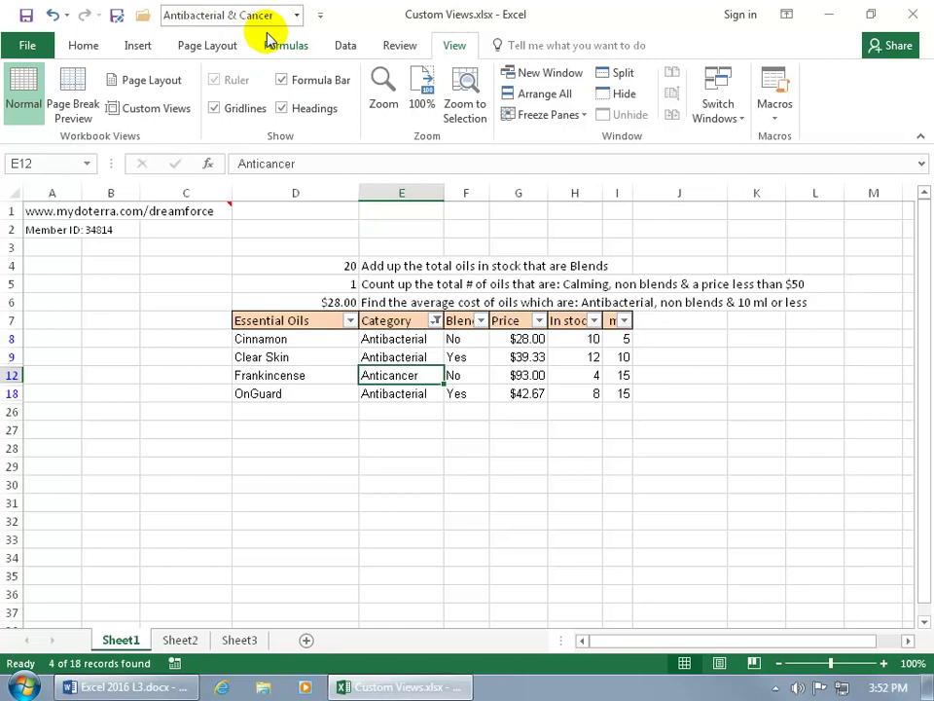
Switch to the Original view and on to the "C" oils print range view using the Quick Access Toolbar's custom views list.
left_click(297, 16)
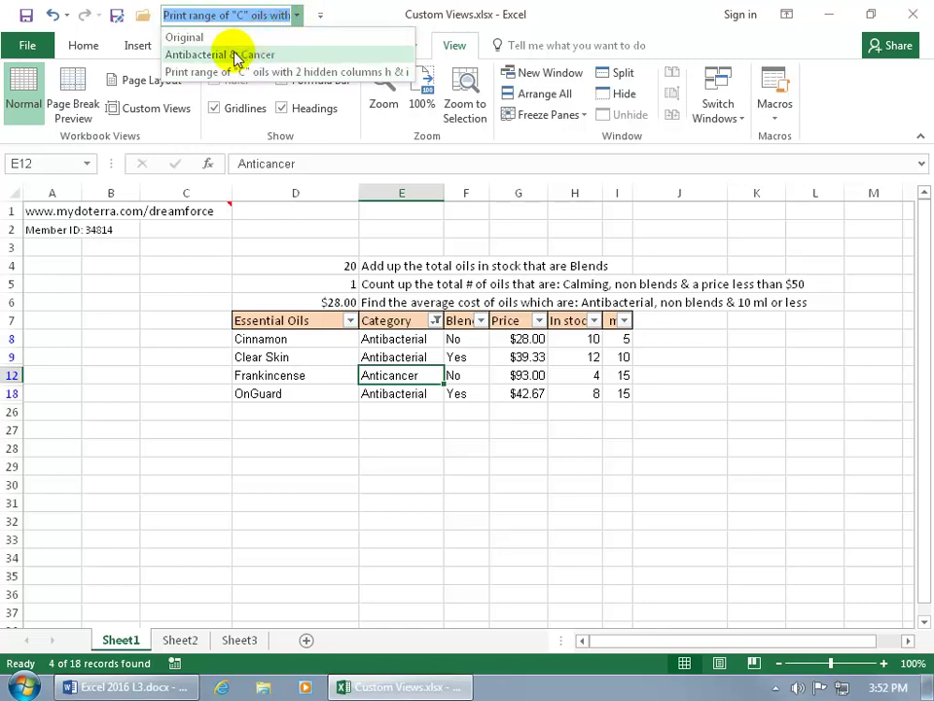
left_click(201, 37)
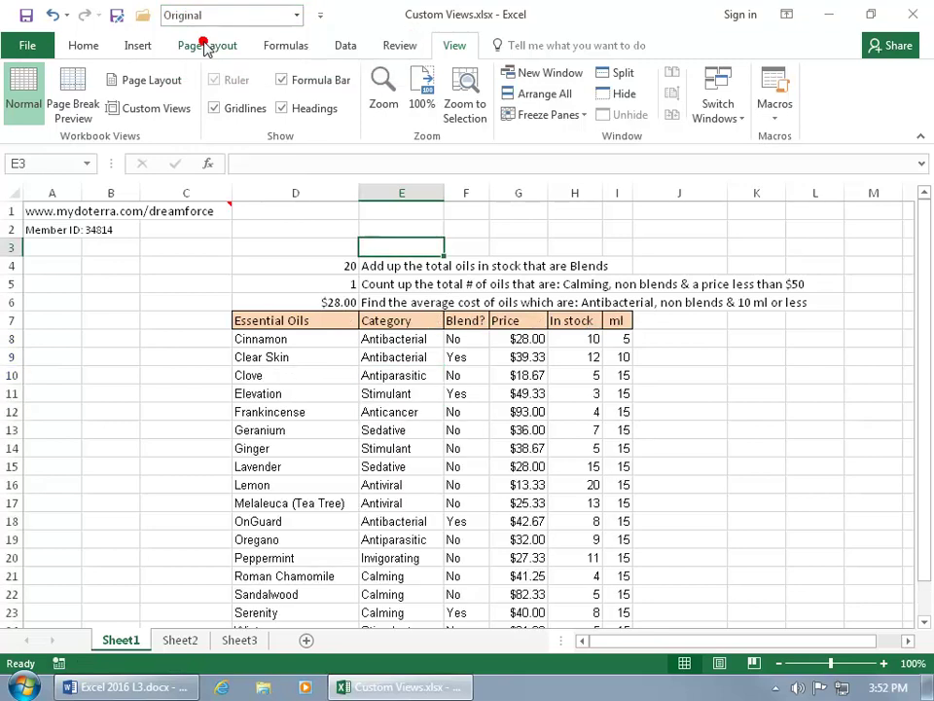
left_click(296, 16)
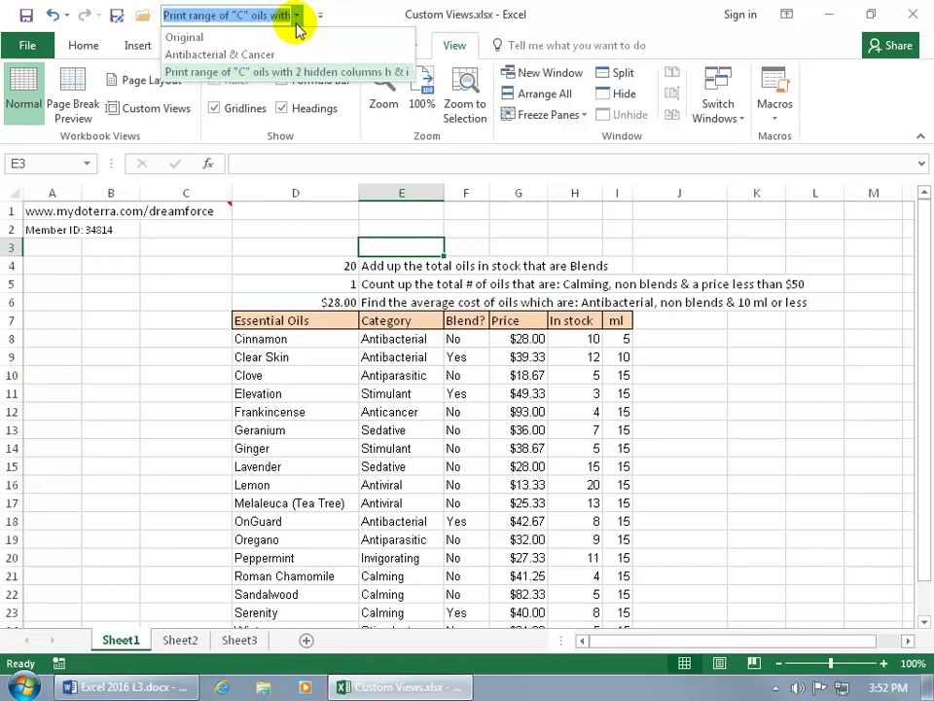
left_click(267, 72)
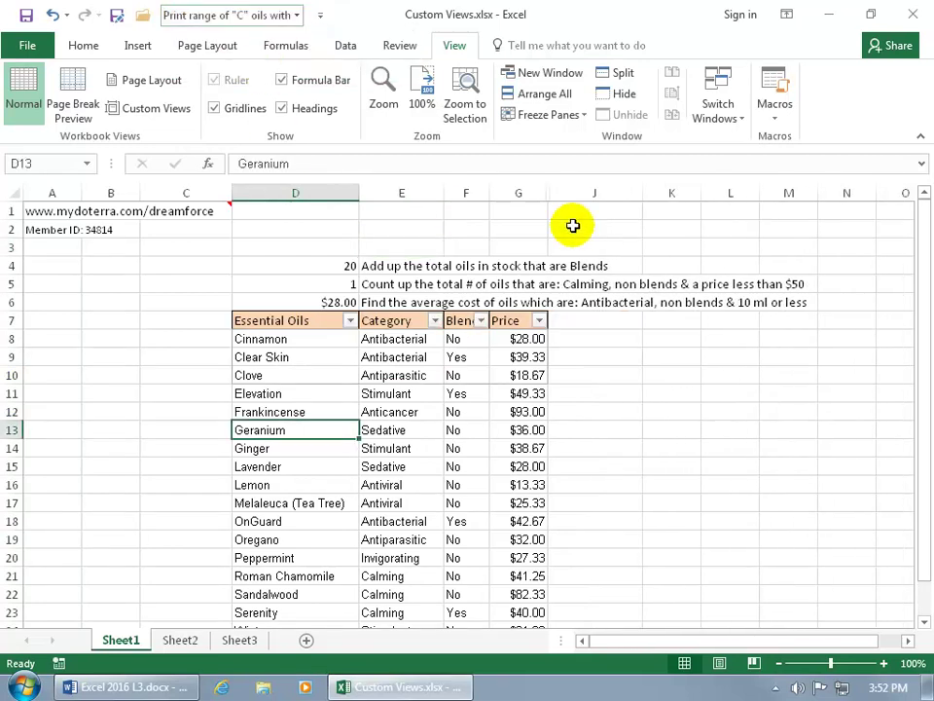